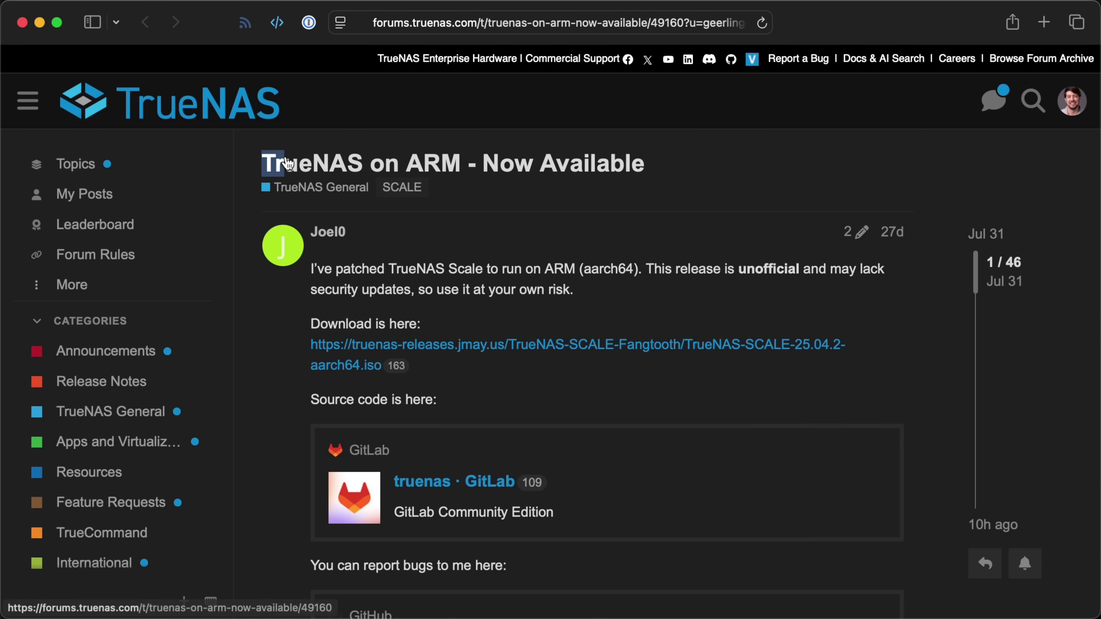
# Highlight the 'TrueNAS on ARM - Now Available' post title, then scroll further down the thread.
pyautogui.moveTo(637, 174); pyautogui.dragTo(646, 173)
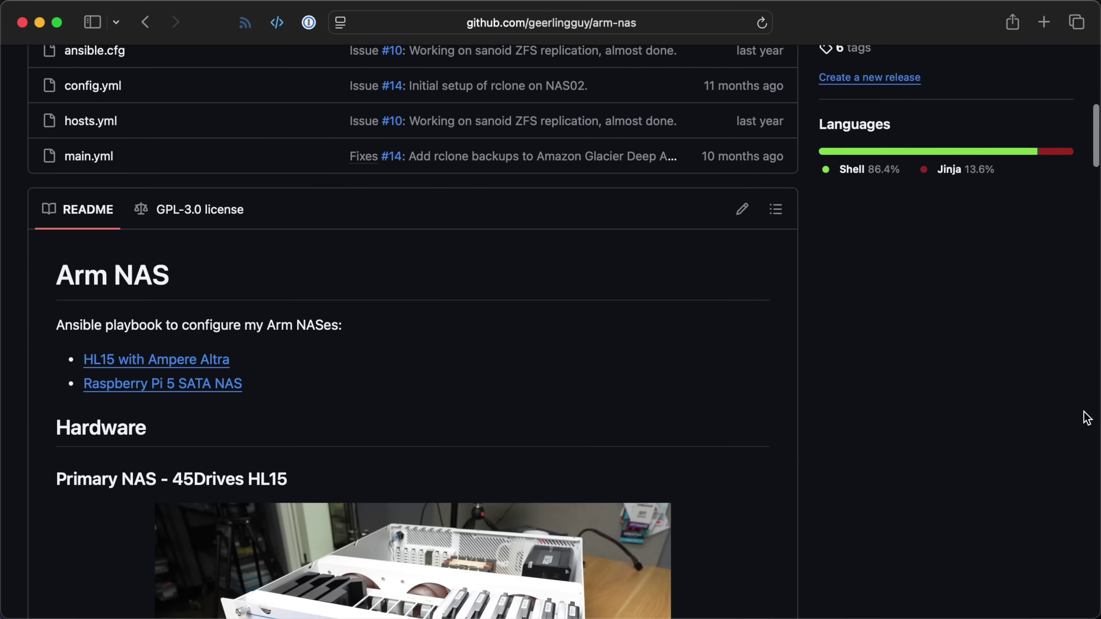
pyautogui.scroll(-2, 1086, 418)
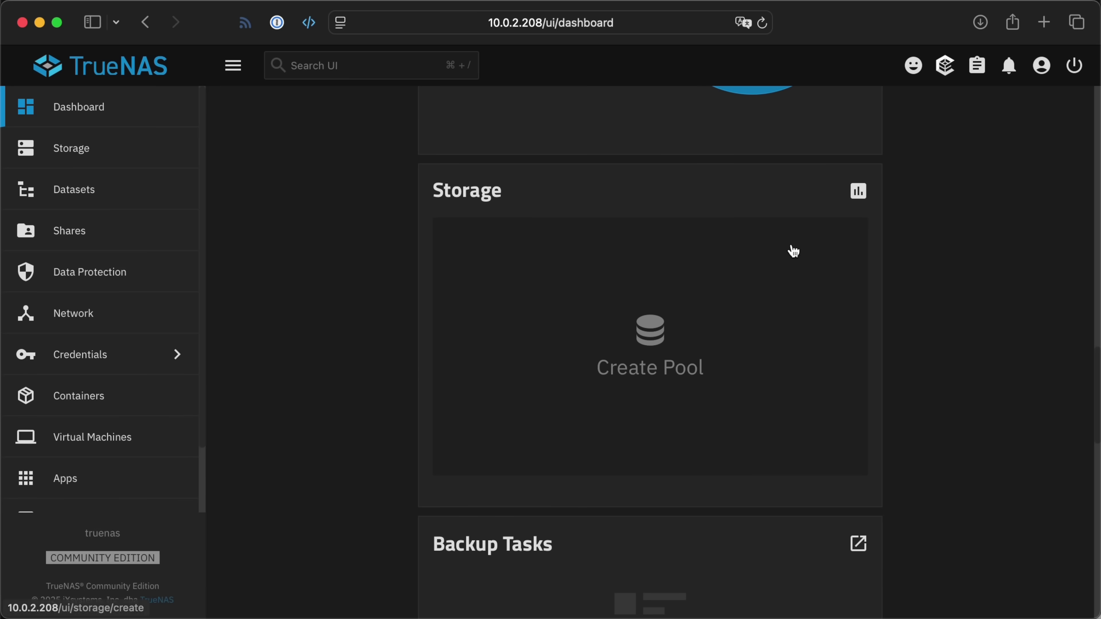
# Start Create Pool from the dashboard's Storage widget and go to the wizard's Name field.
pyautogui.click(642, 350)
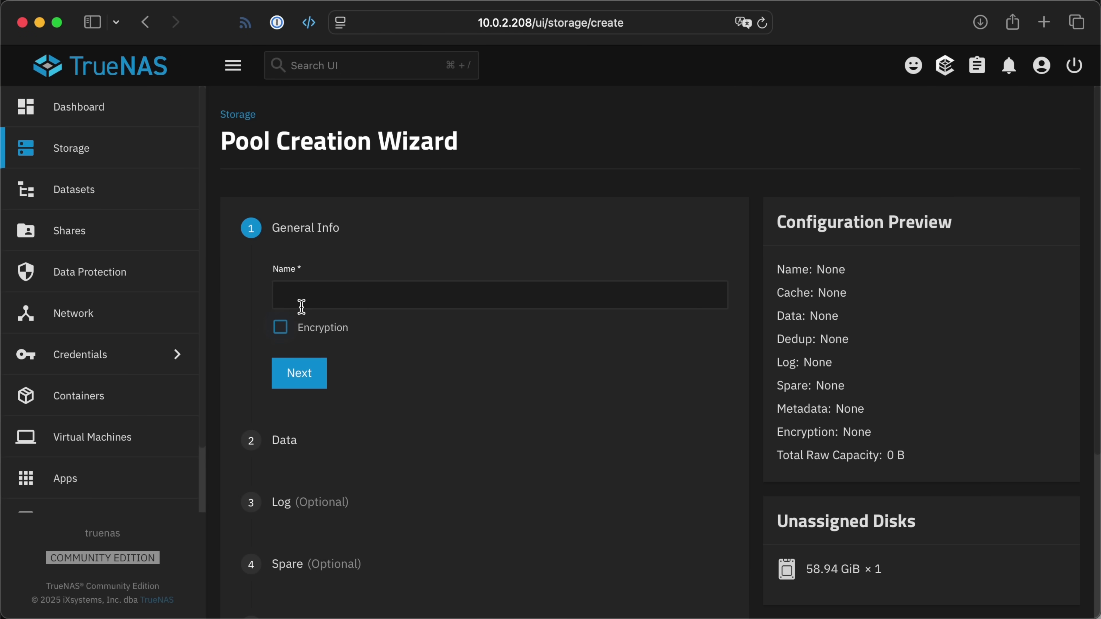
pyautogui.click(302, 297)
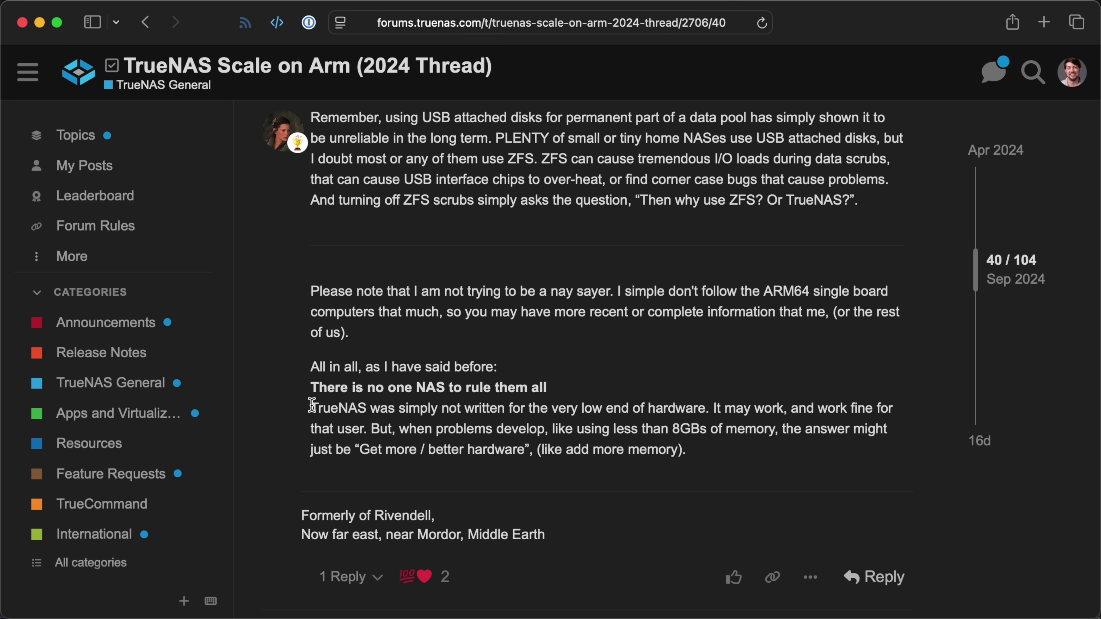
# Select the reply from 'TrueNAS was simply not written…' through '(like add more memory).'.
pyautogui.moveTo(321, 405); pyautogui.dragTo(392, 415)
pyautogui.moveTo(537, 434); pyautogui.dragTo(688, 456)
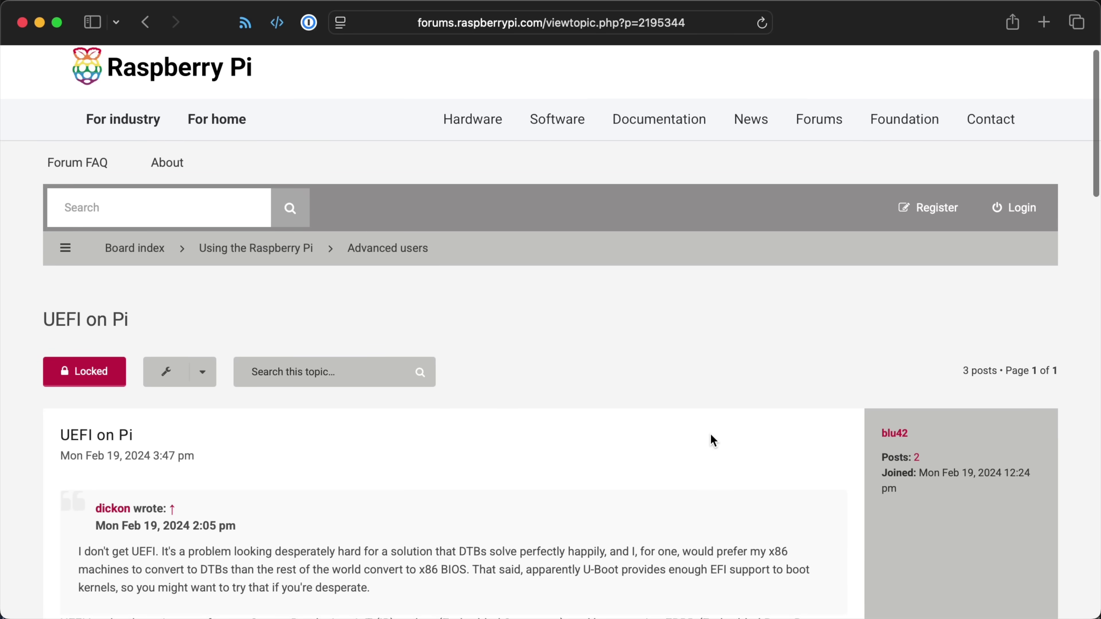
# Scroll down the UEFI on Pi thread to the SystemReady, U-boot and EDK2 discussion.
pyautogui.scroll(-5, 711, 436)
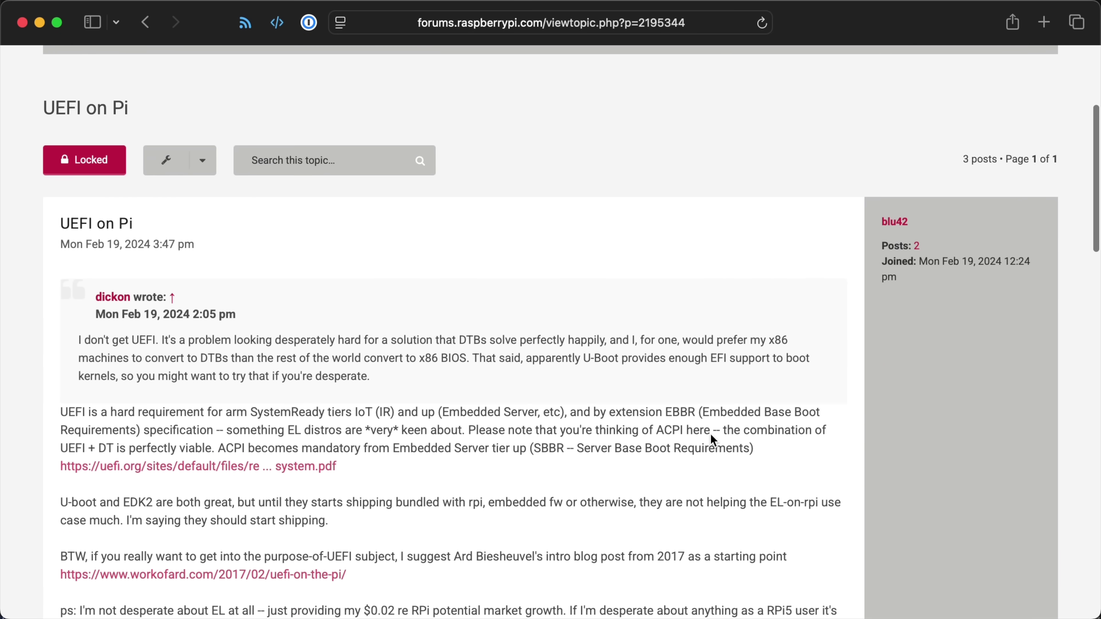
pyautogui.scroll(-4, 711, 435)
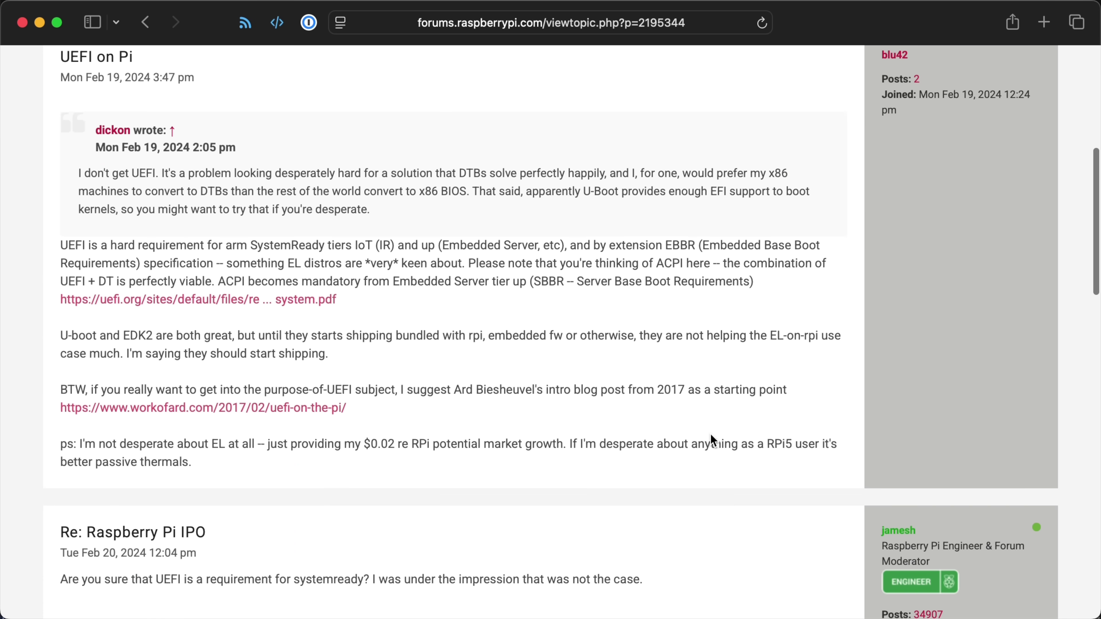
pyautogui.scroll(-1, 711, 435)
pyautogui.scroll(-3, 711, 439)
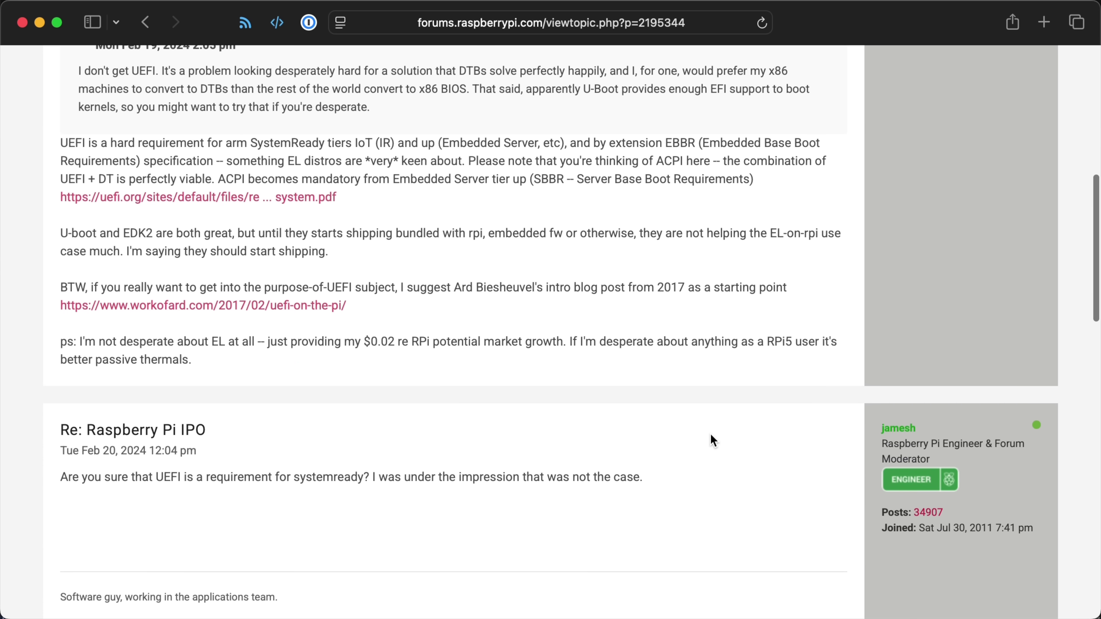
pyautogui.scroll(-2, 712, 440)
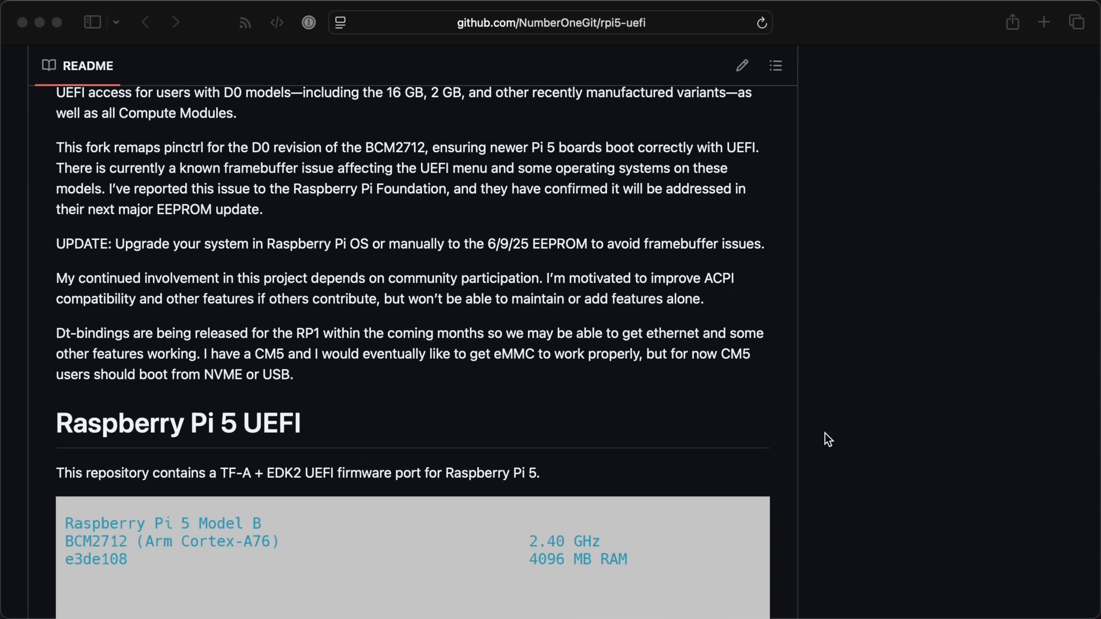
# Scroll the rpi5-uefi README down to the Raspberry Pi 5 UEFI heading and EEPROM advice.
pyautogui.scroll(-5, 827, 439)
pyautogui.scroll(-3, 828, 439)
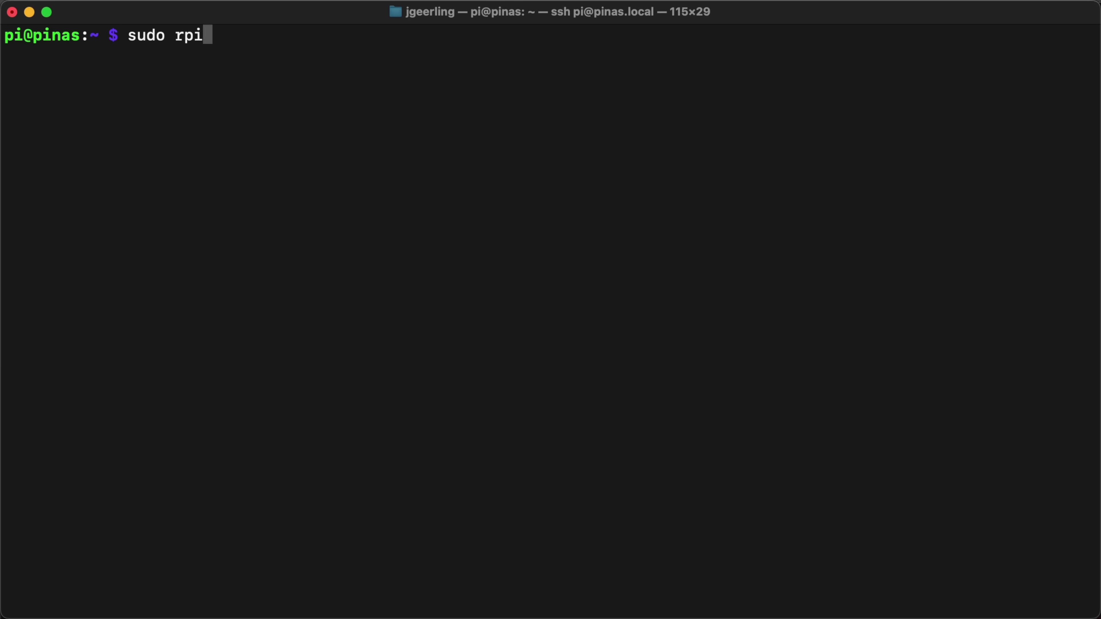
# Run sudo rpi-eeprom-update to check the current bootloader version and dates.
pyautogui.write('te')
pyautogui.press('Return')
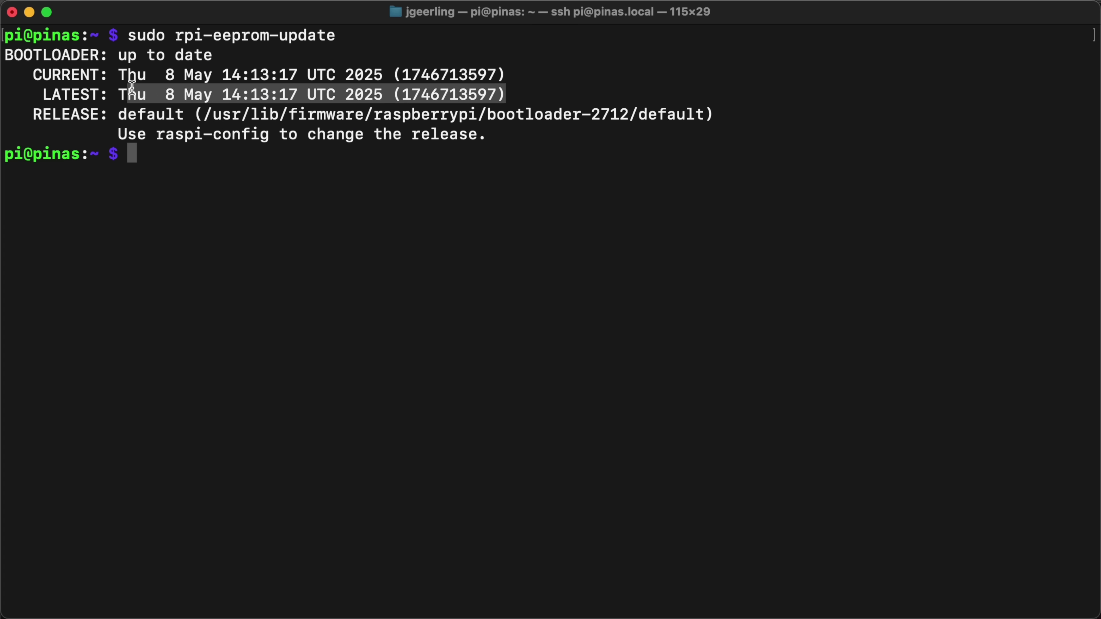
pyautogui.click(208, 236)
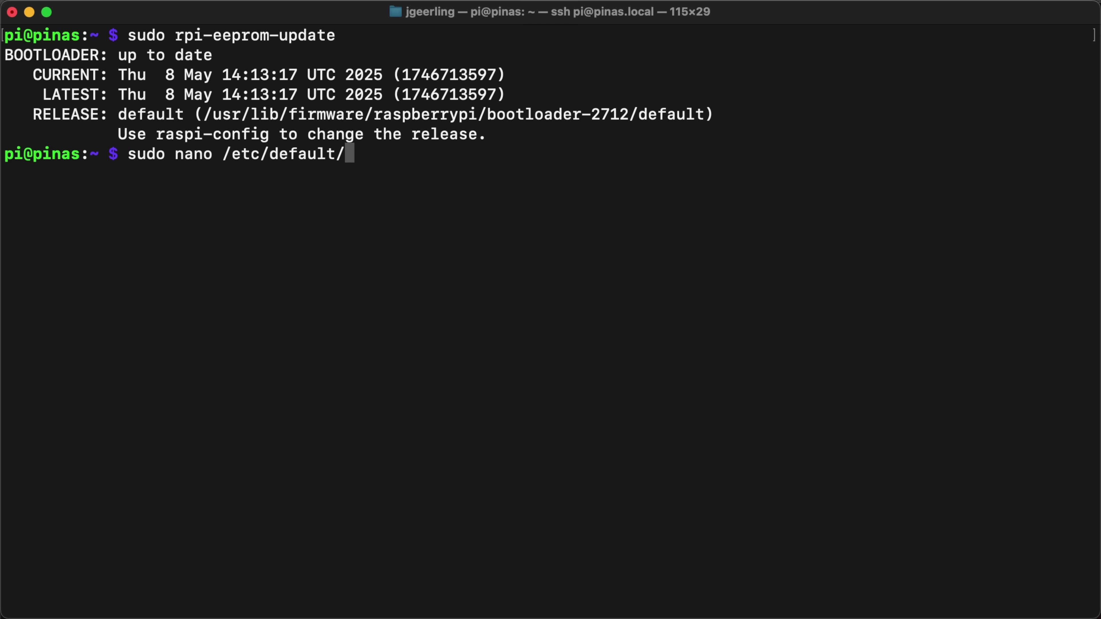
# Set FIRMWARE_RELEASE_STATUS="beta" in /etc/default/rpi-eeprom-update and flash the beta bootloader with -a.
pyautogui.write('eprom-update')
pyautogui.press('Return')
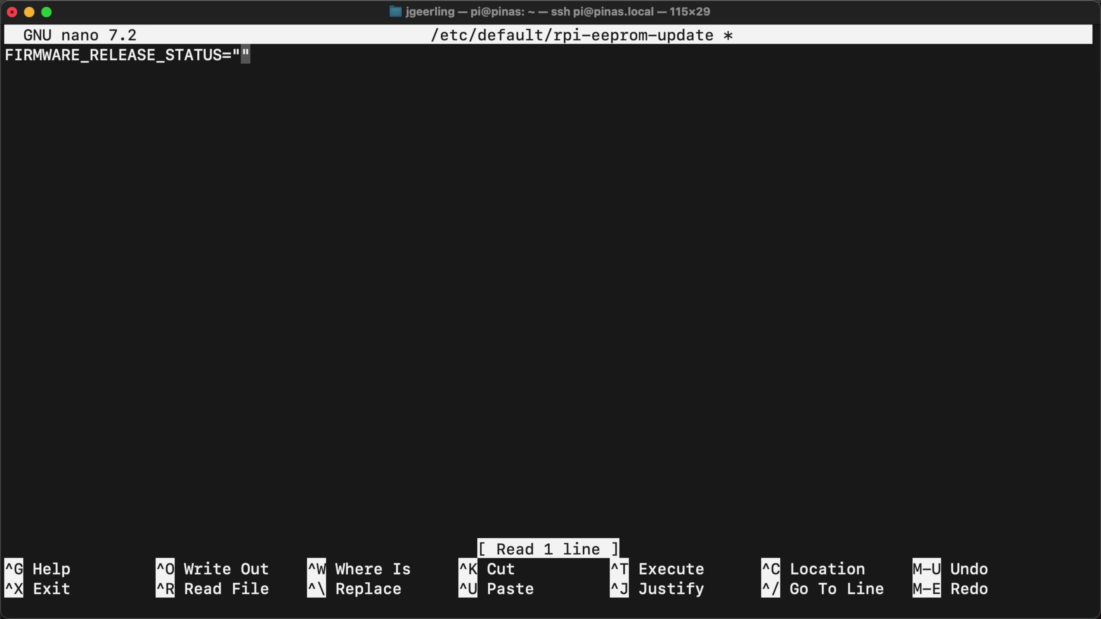
pyautogui.hotkey('ctrl', 'o')
pyautogui.press('Return')
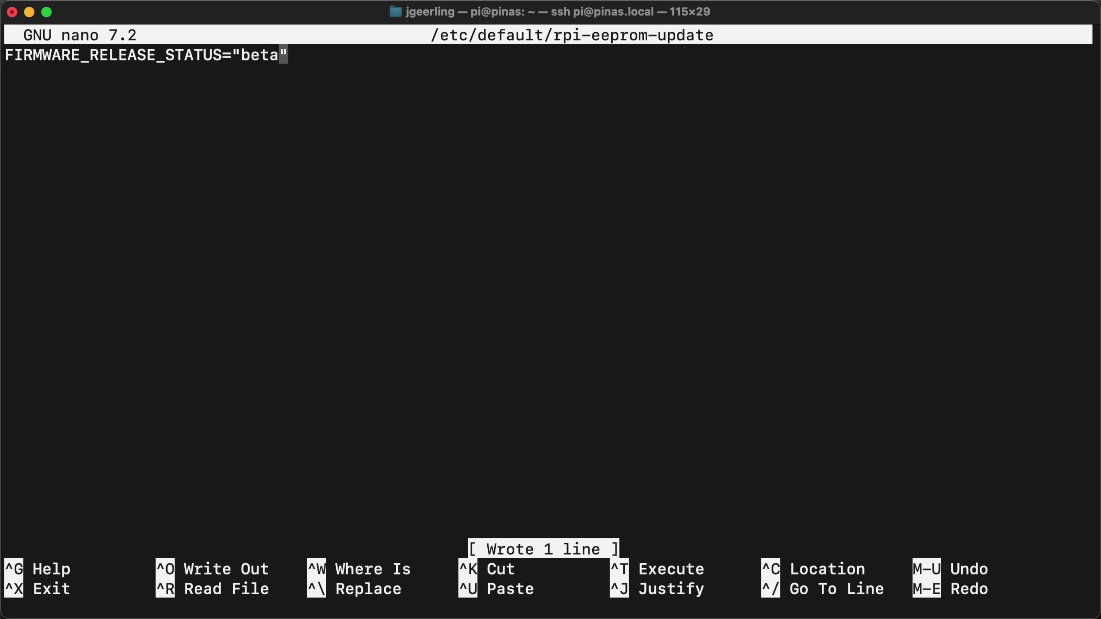
pyautogui.hotkey('ctrl', 'x')
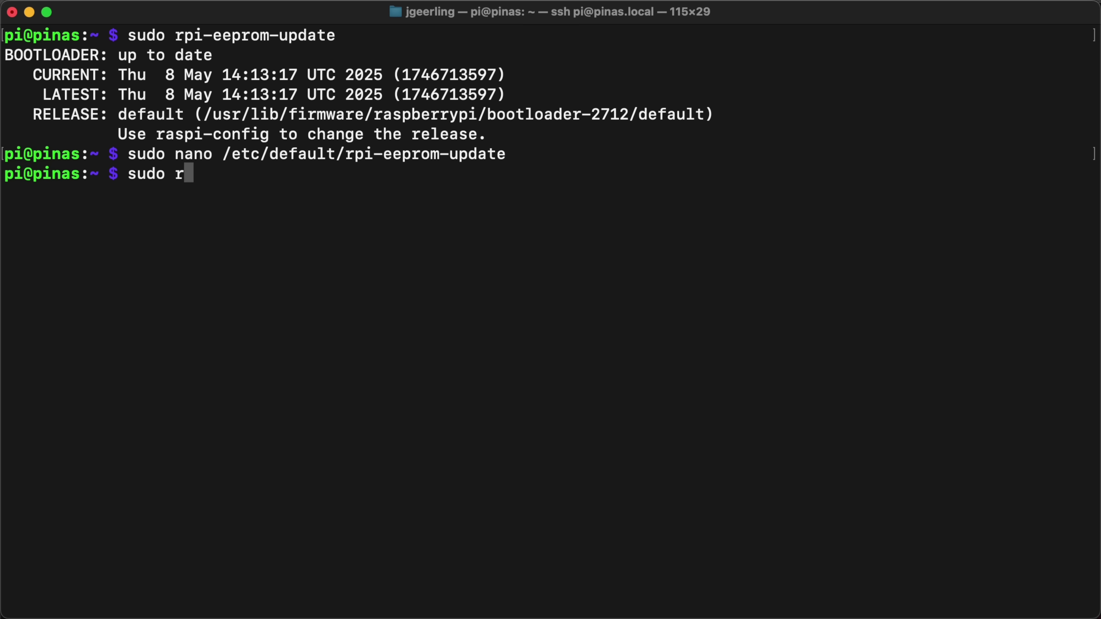
pyautogui.write('sudo rpi-eeprom-update -a')
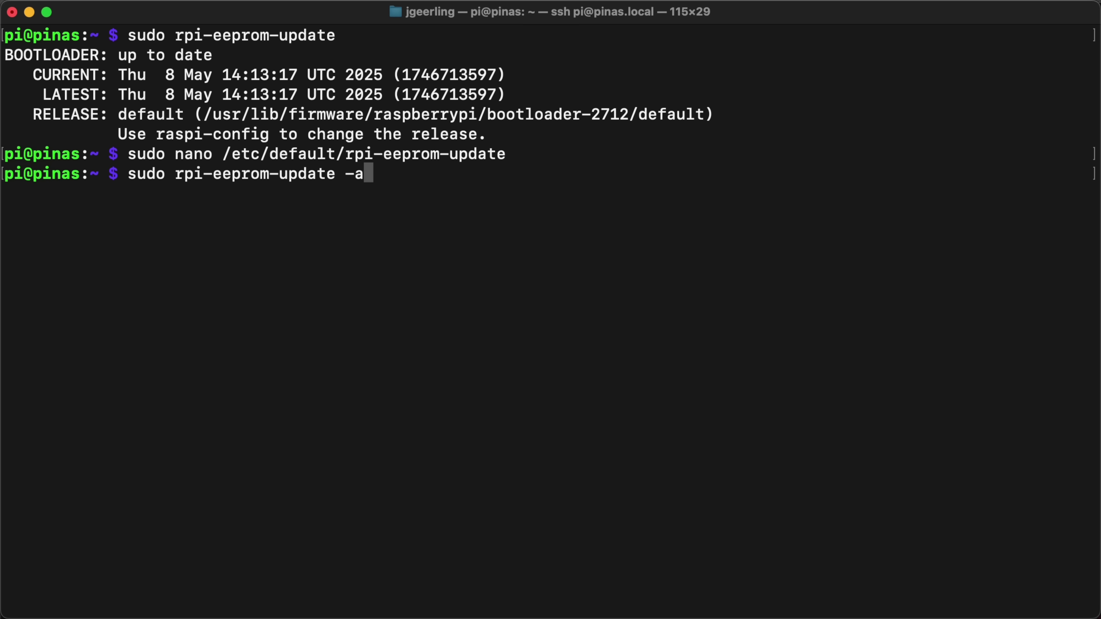
pyautogui.press('Return')
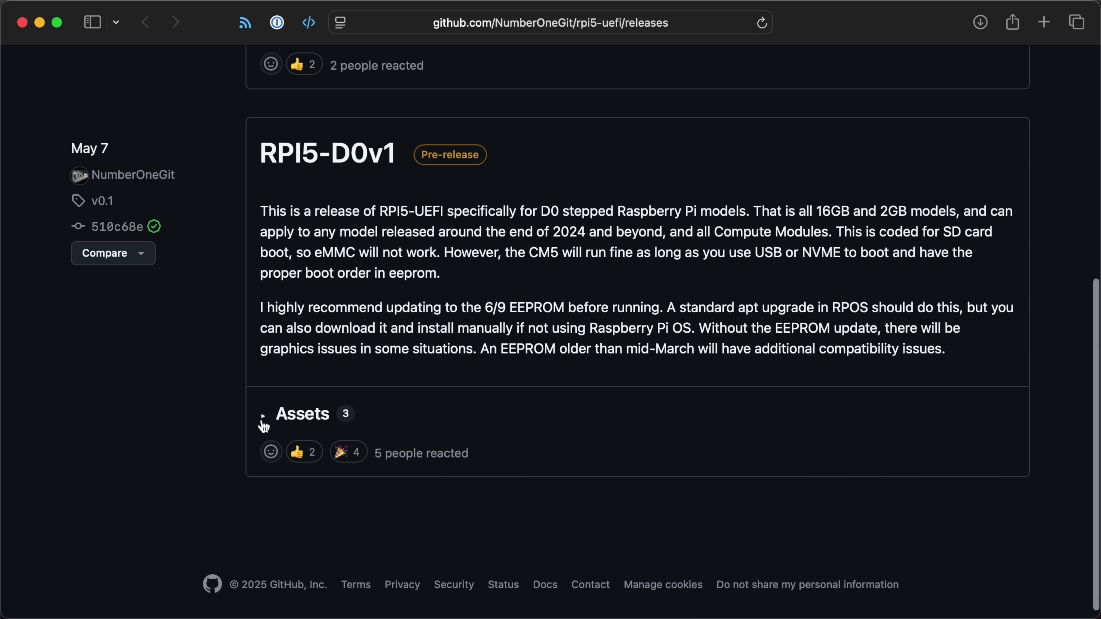
# Download RPI5_D0.zip and paste its 11 extracted firmware files into /Volumes/bootfs.
pyautogui.click(263, 417)
pyautogui.click(330, 461)
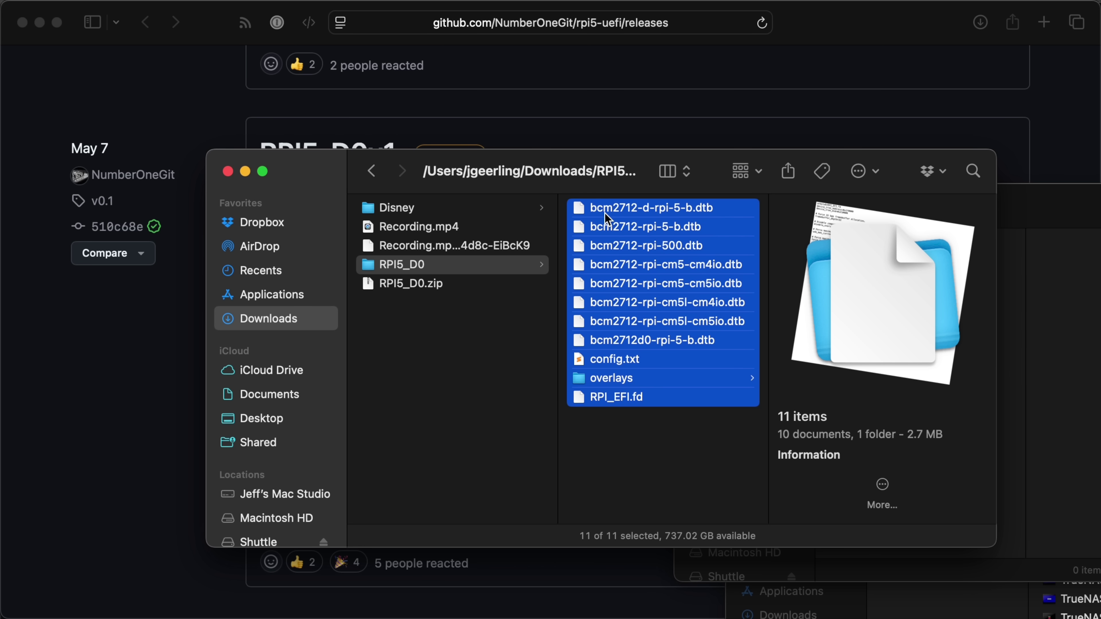
pyautogui.rightClick(607, 217)
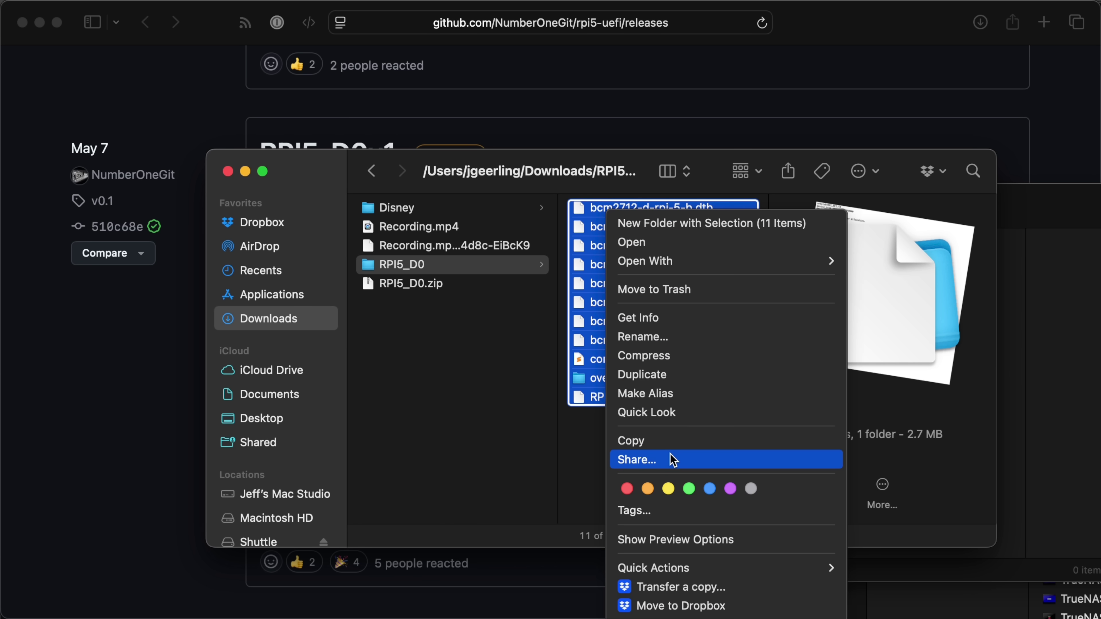
pyautogui.click(668, 443)
pyautogui.click(1054, 401)
pyautogui.rightClick(921, 384)
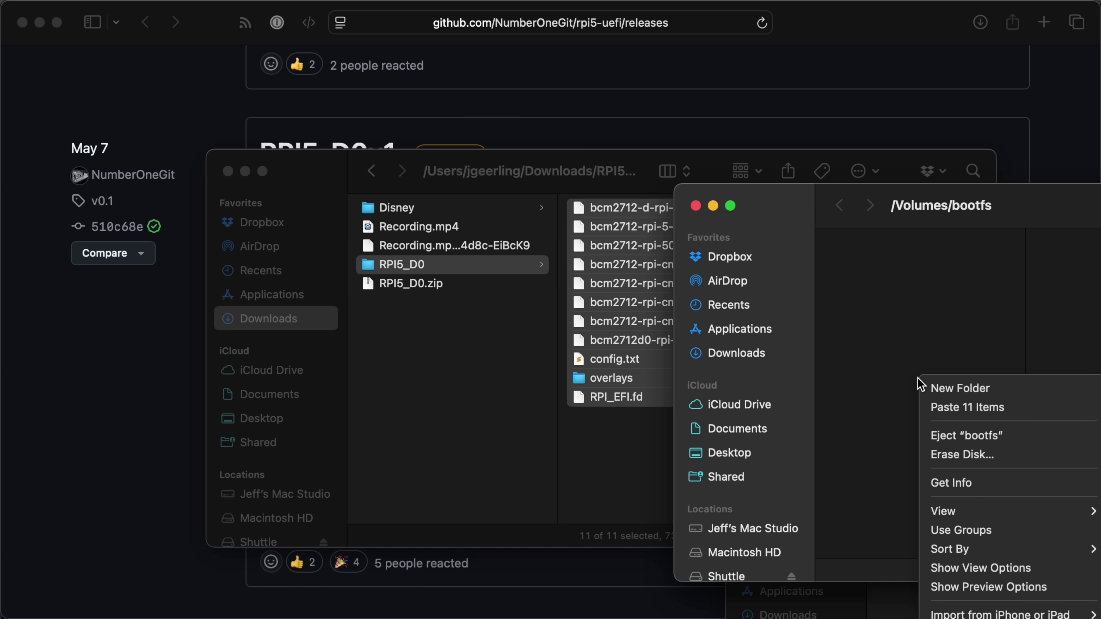
pyautogui.click(949, 407)
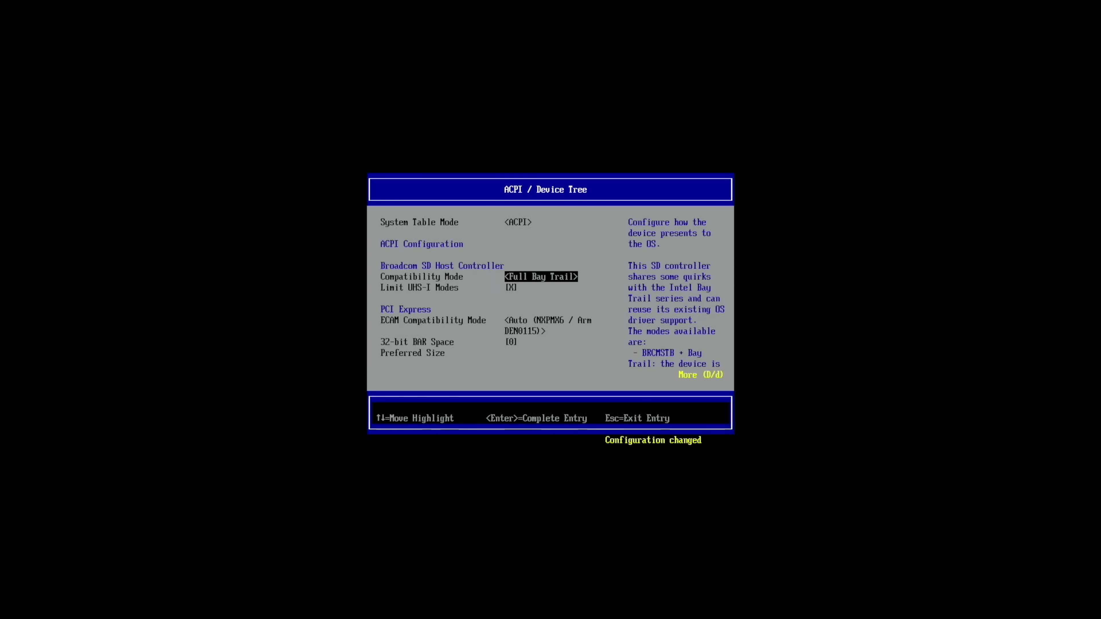
pyautogui.press('Down')
# Set SD compatibility to Full Bay Trail and ECAM compatibility to AMAZON GRAVITON in ACPI / Device Tree.
pyautogui.press('Down')
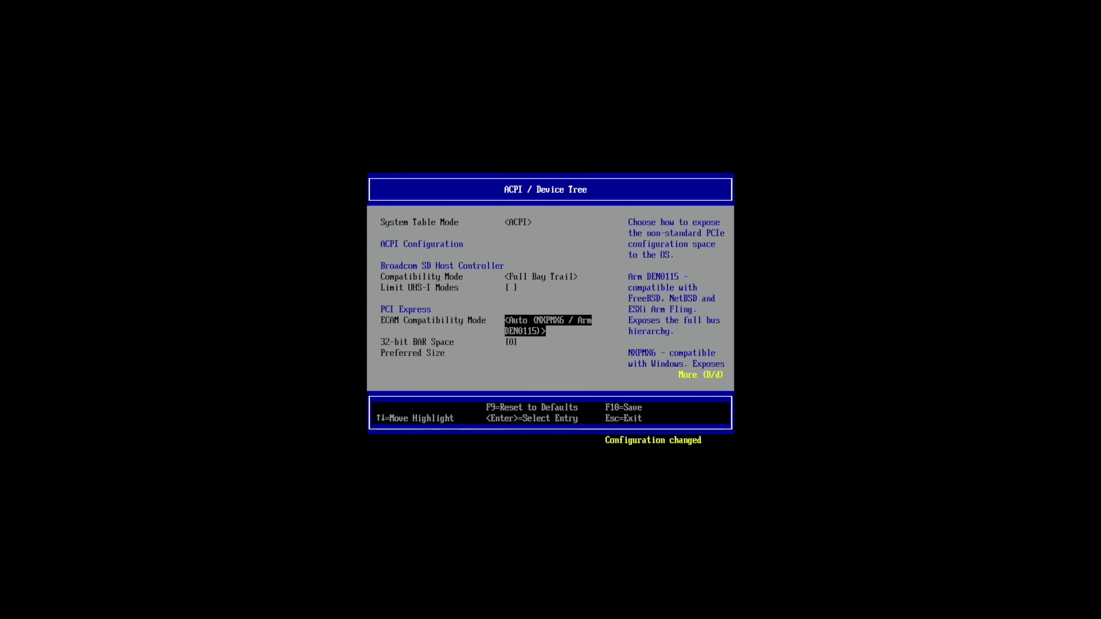
pyautogui.press('Return')
pyautogui.press('Down')
pyautogui.press('Down')
pyautogui.press('Down')
pyautogui.press('Down')
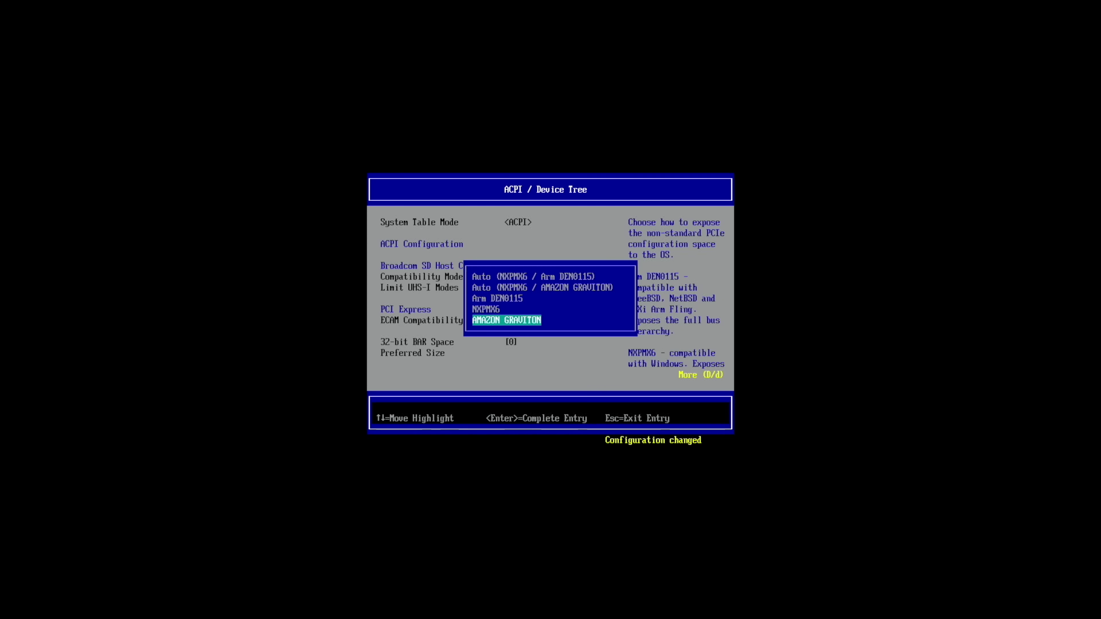
pyautogui.press('Return')
pyautogui.press('Down')
pyautogui.press('Down')
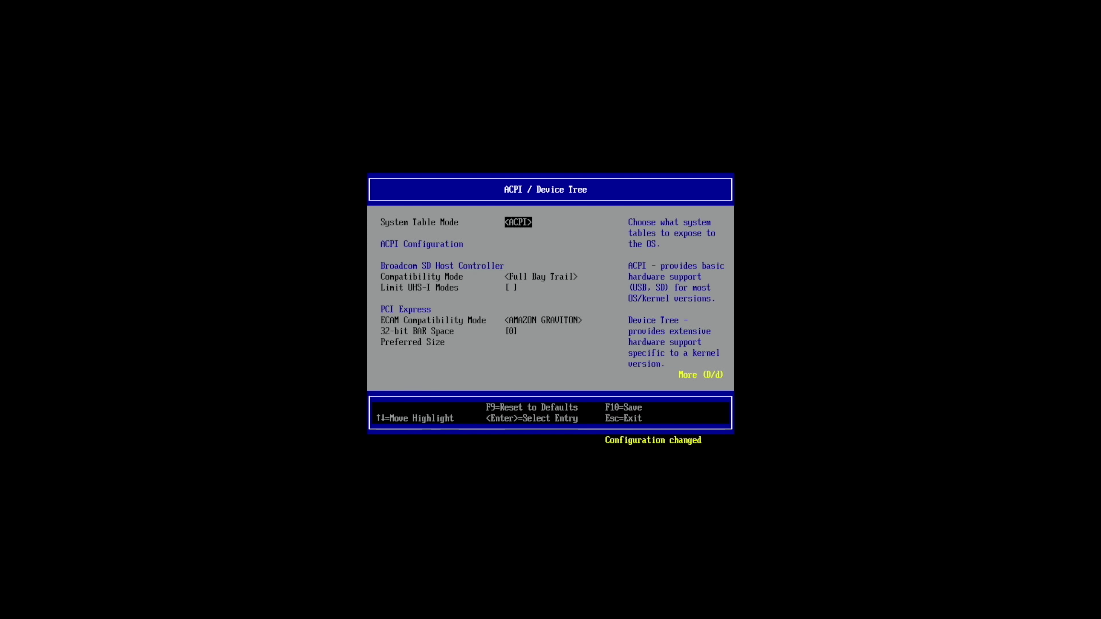
pyautogui.press('Escape')
# Go to the PCI Express settings and bring up the PCIe Link Speed choices.
pyautogui.press('Down')
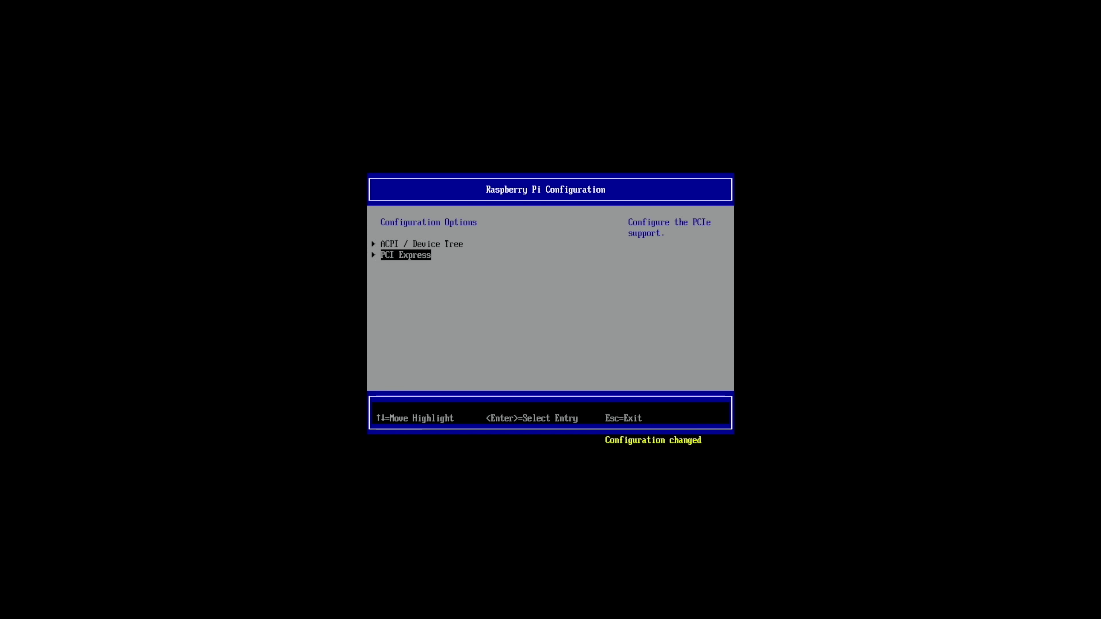
pyautogui.press('Return')
pyautogui.press('Down')
pyautogui.press('Return')
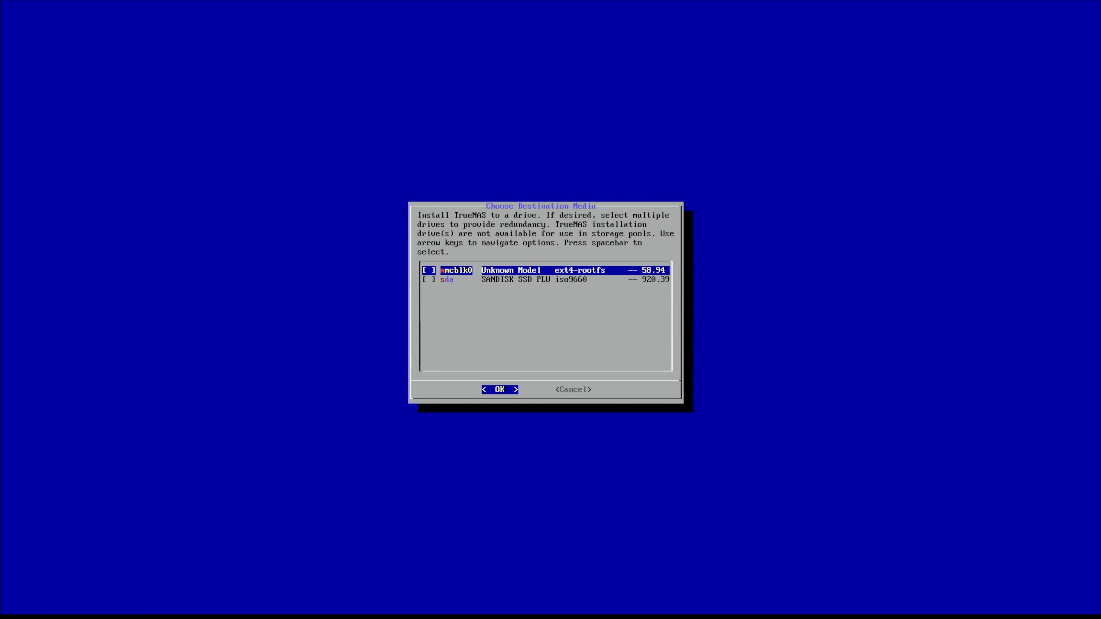
# Decline installing to mmcblk0 and choose the SanDisk SSD sdb as the TrueNAS install target.
pyautogui.press('Return')
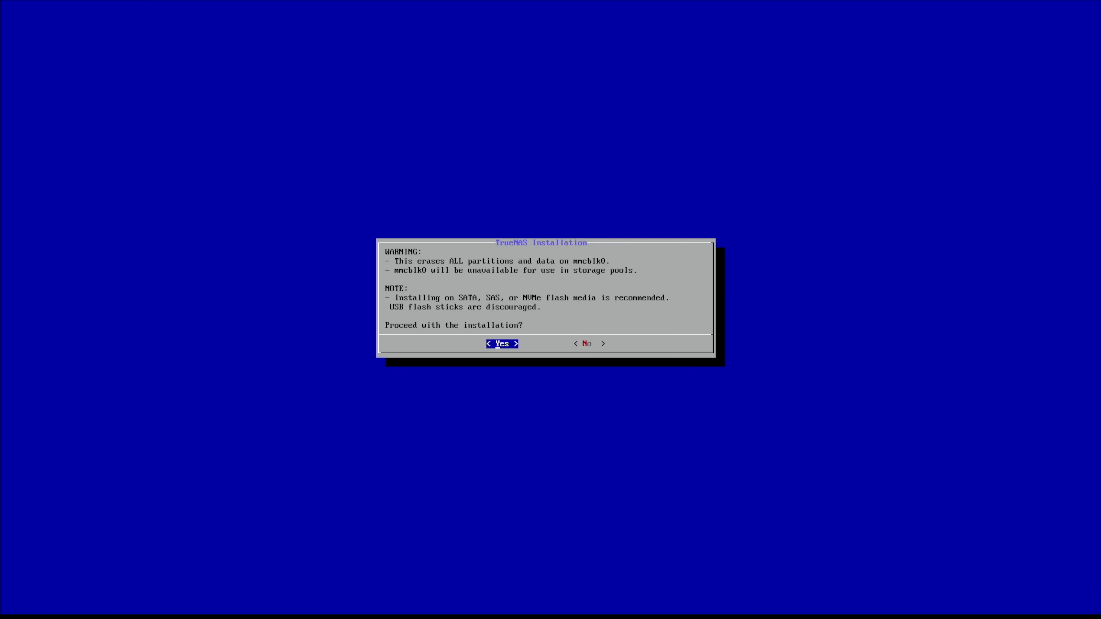
pyautogui.press('n')
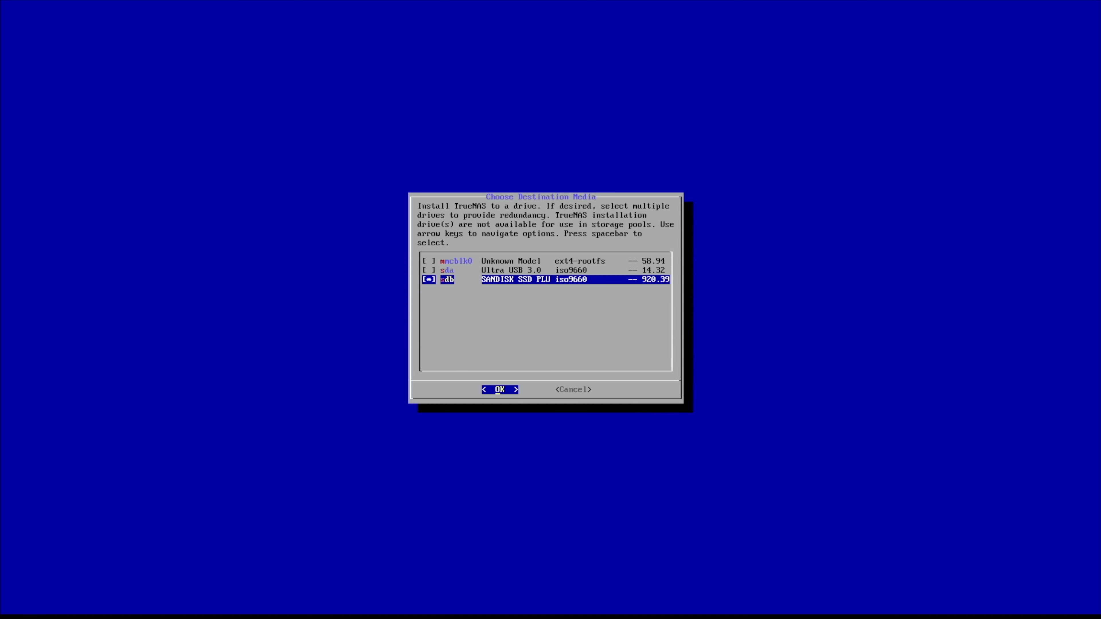
pyautogui.press('Return')
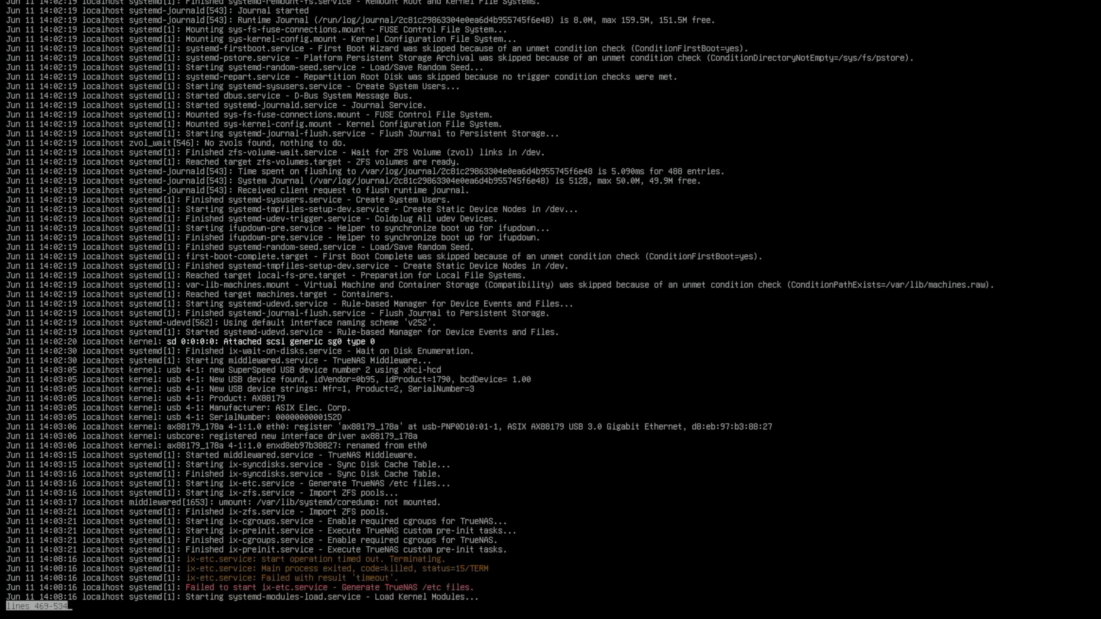
# Read further down the journal, then run systemctl start ix-etc at the root prompt.
pyautogui.press('Down')
pyautogui.press('Down')
pyautogui.press('Down')
pyautogui.press('Down')
pyautogui.press('Down')
pyautogui.press('Down')
pyautogui.press('Down')
pyautogui.press('Down')
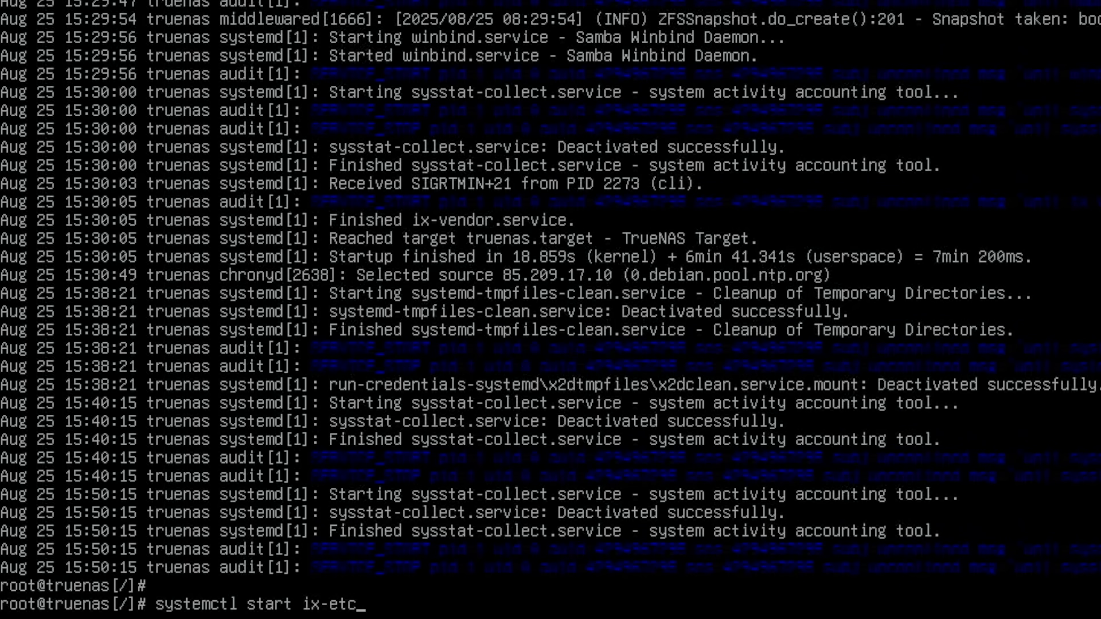
pyautogui.press('Return')
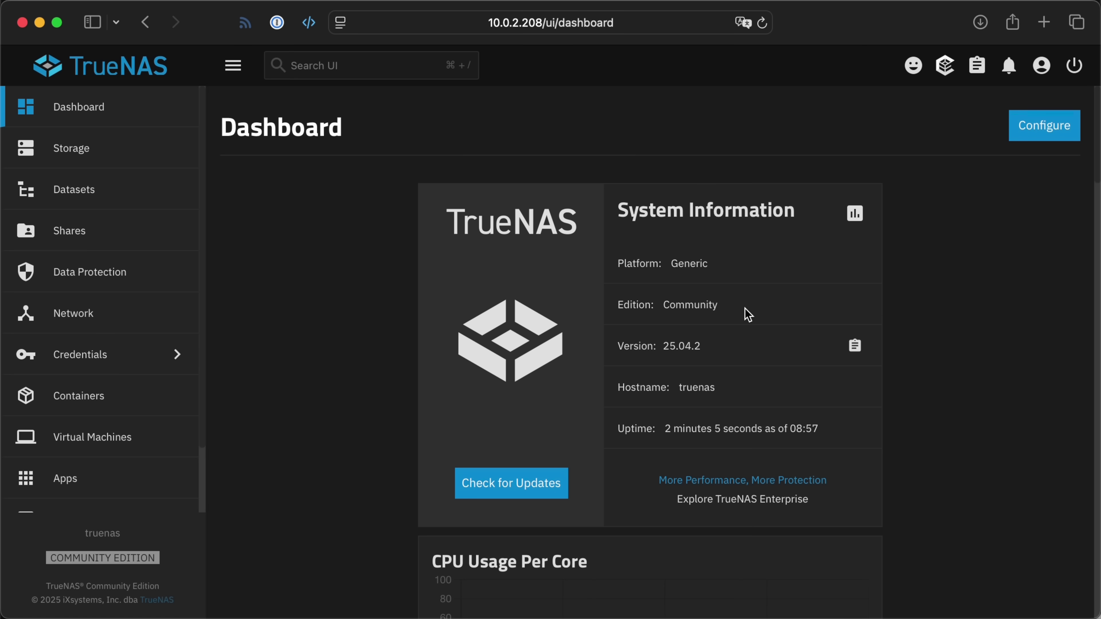
# Scroll down through the TrueNAS Dashboard's system widgets.
pyautogui.scroll(-3, 785, 322)
pyautogui.scroll(-13, 785, 321)
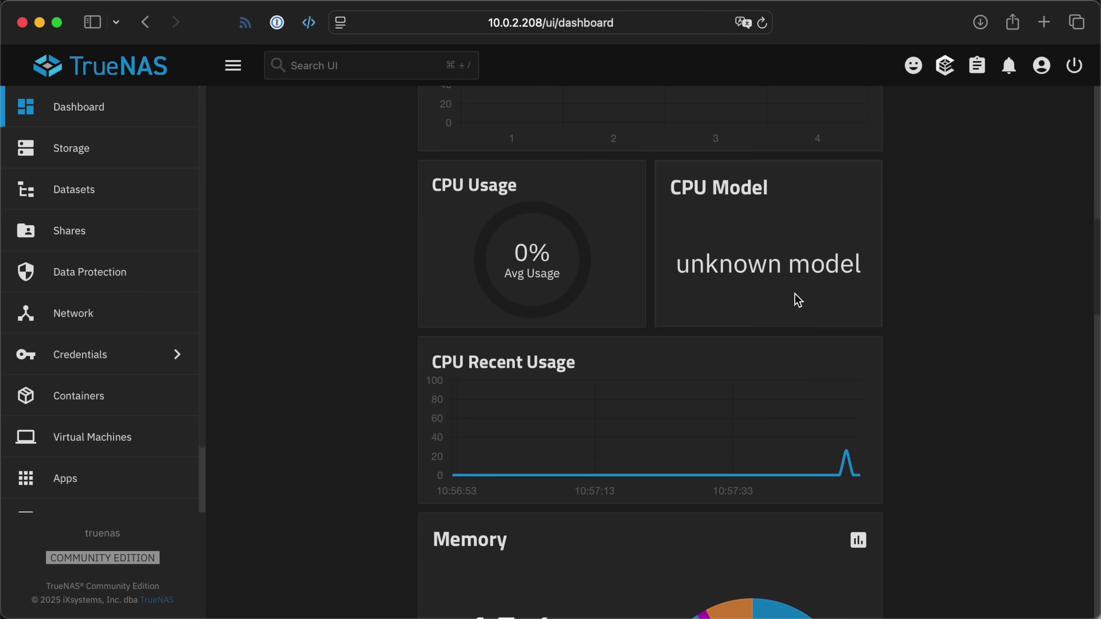
pyautogui.scroll(-11, 924, 364)
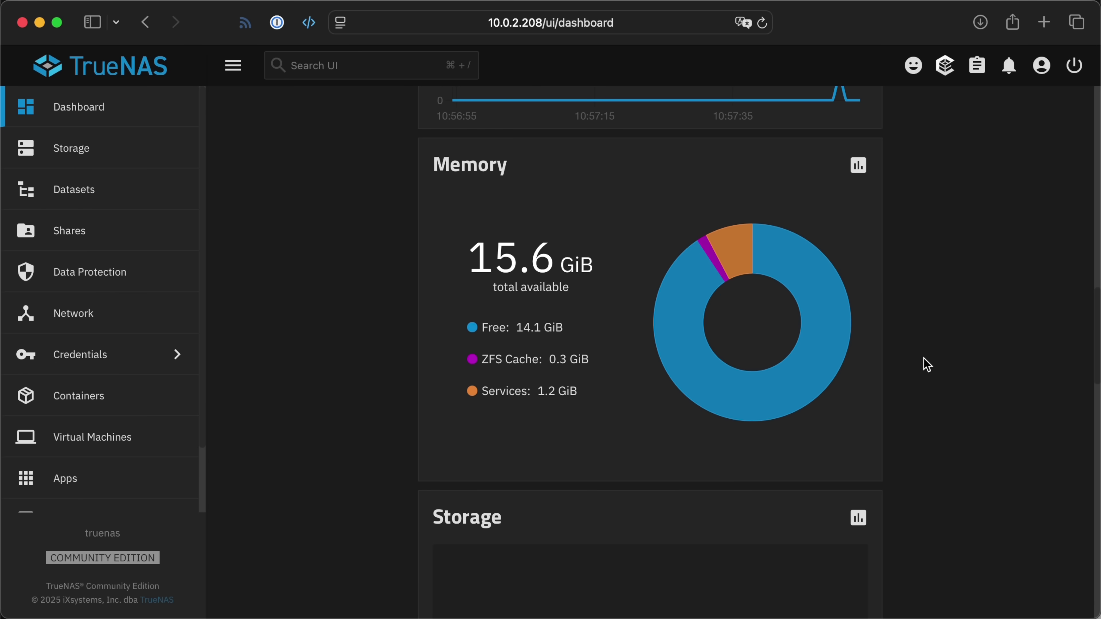
pyautogui.scroll(-10, 925, 364)
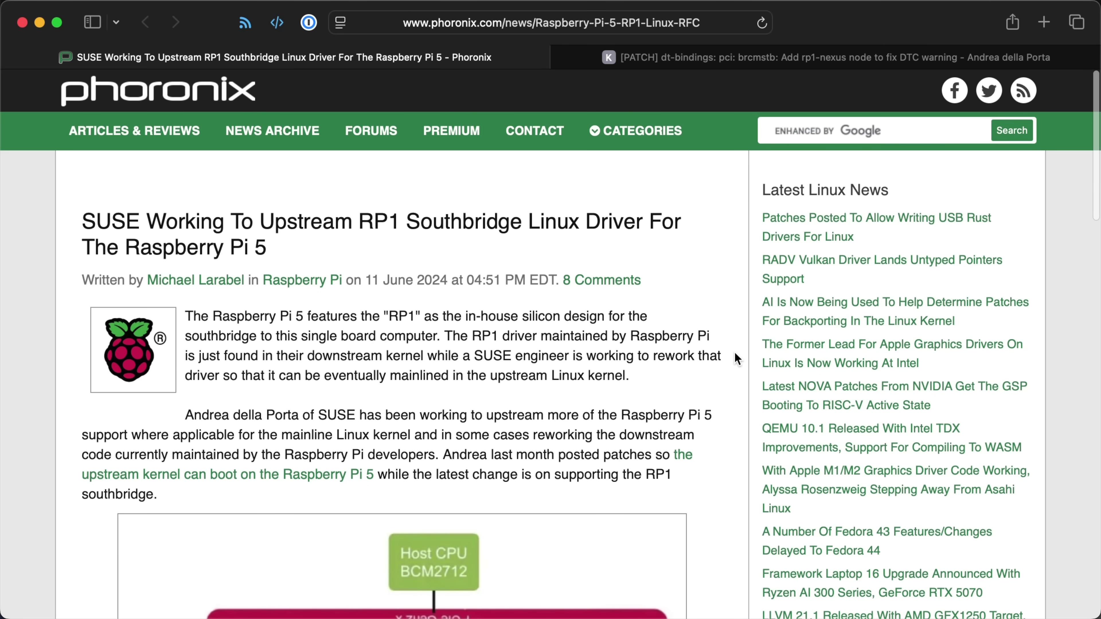
# Skim the Phoronix RP1 article, then read the rp1-nexus patch email's diff on lore.kernel.org.
pyautogui.scroll(-5, 735, 352)
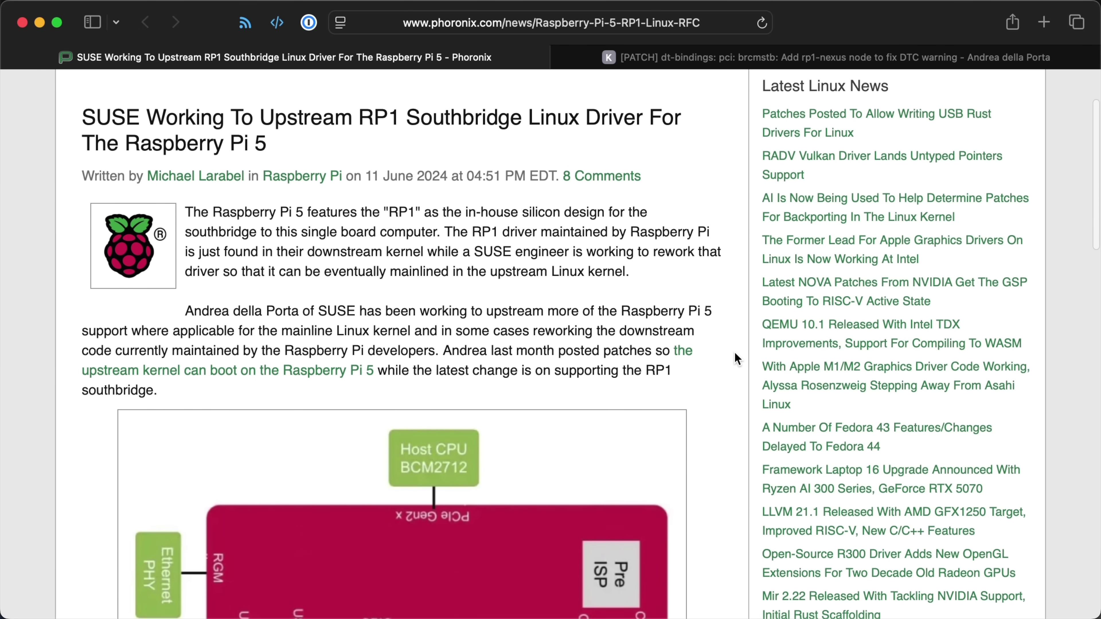
pyautogui.scroll(-1, 734, 359)
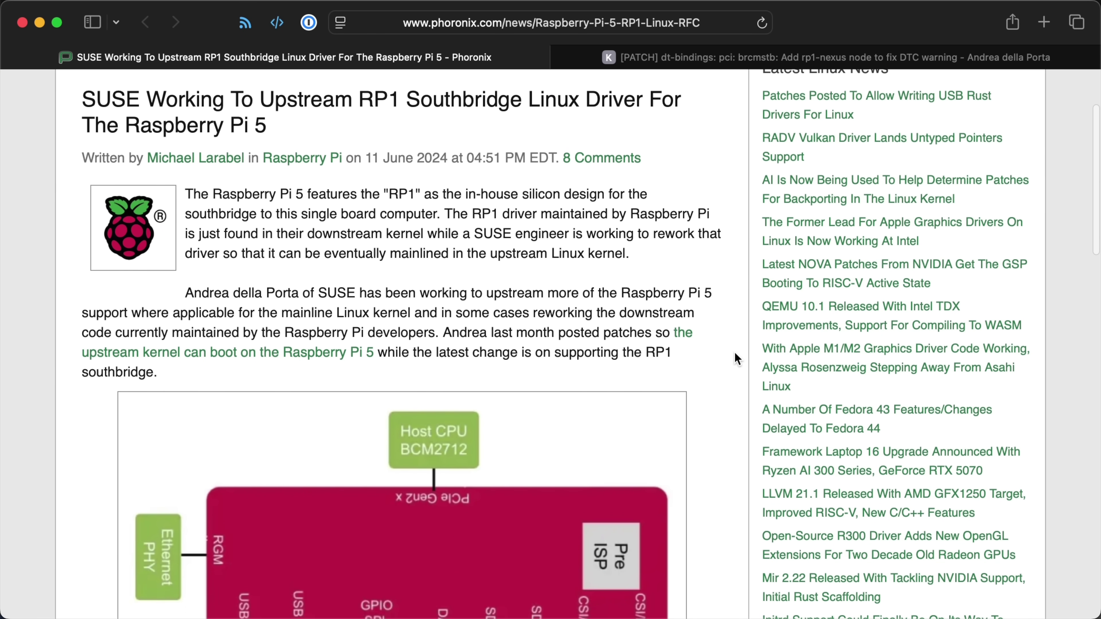
pyautogui.click(730, 60)
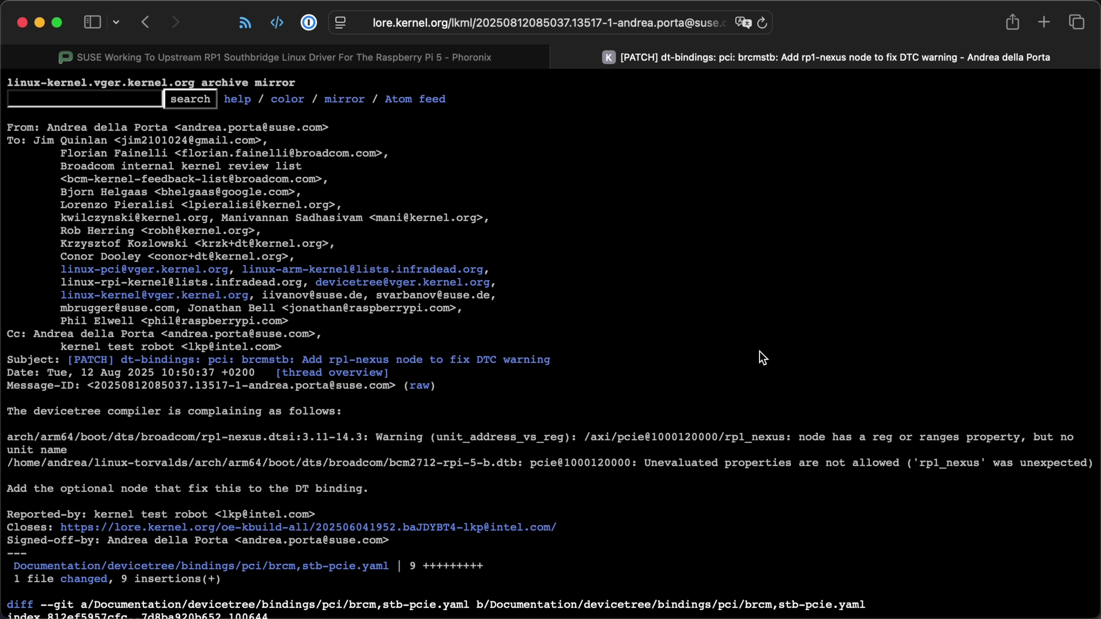
pyautogui.scroll(-8, 762, 357)
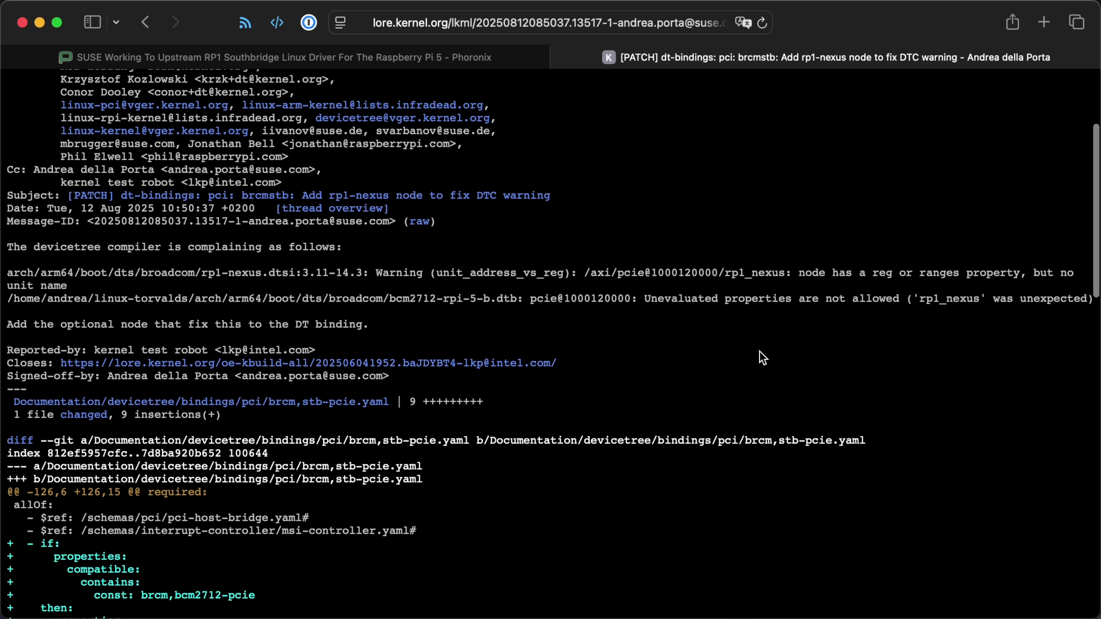
pyautogui.scroll(-8, 763, 357)
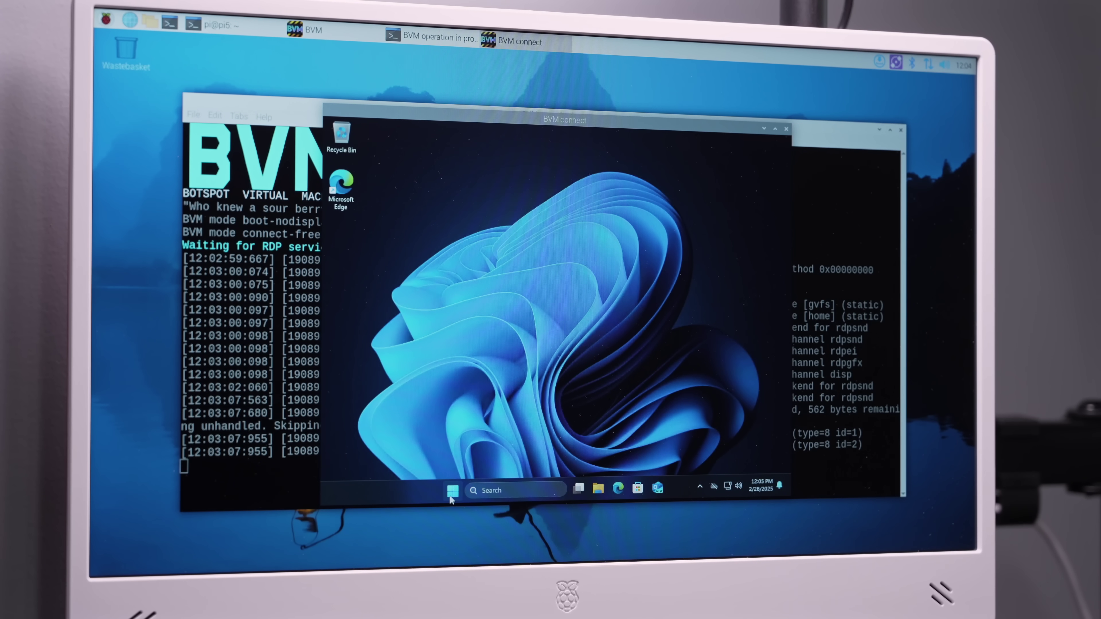
# Bring up the Windows 11 Start menu from the taskbar in the BVM connect window.
pyautogui.click(450, 494)
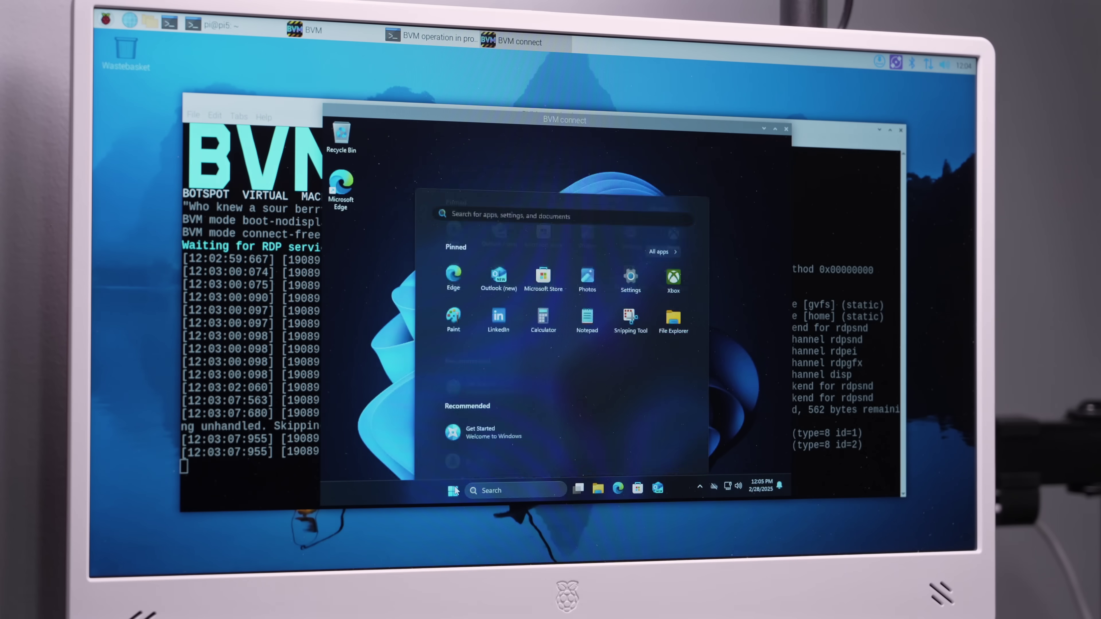
pyautogui.click(453, 490)
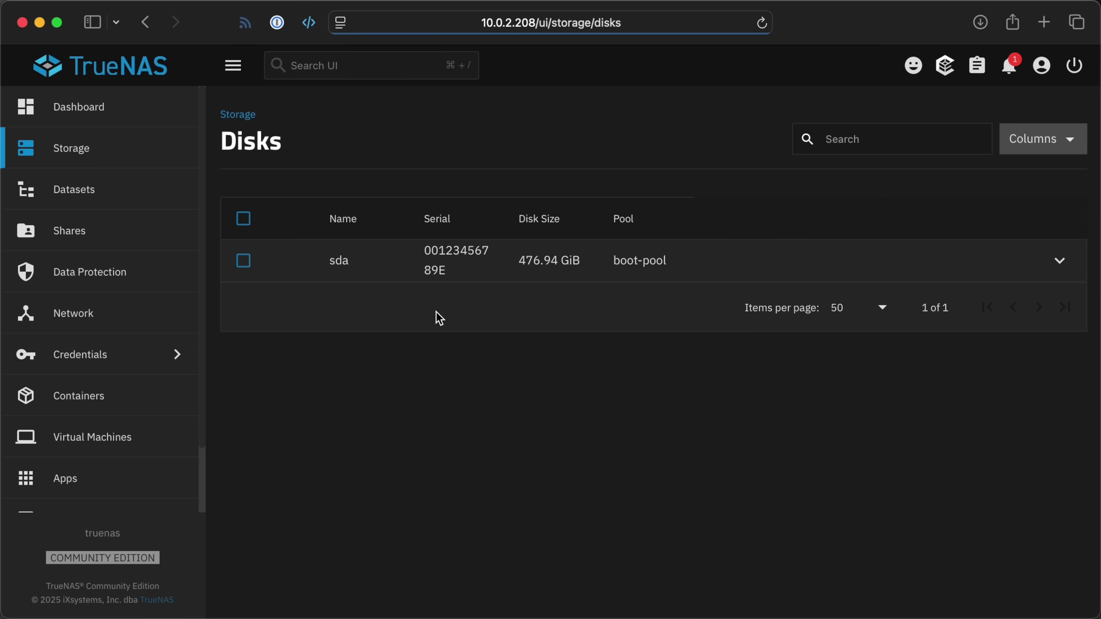
# Scroll down past the Disks table showing only sda (476.94 GiB) in boot-pool.
pyautogui.scroll(-2, 147, 468)
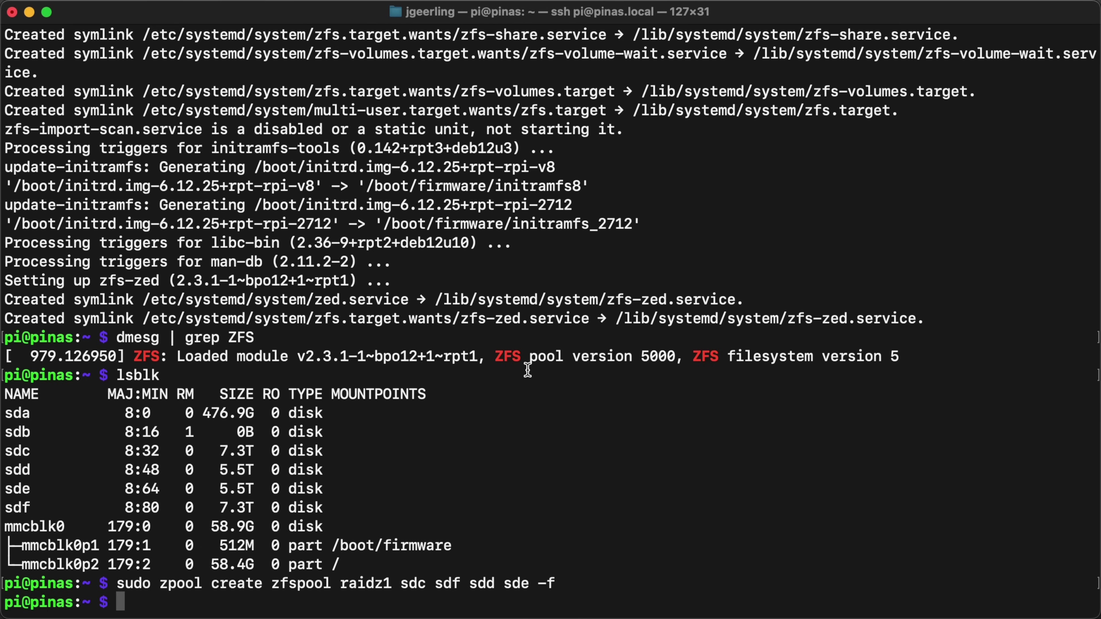
# Run zpool list and zpool status to confirm zfspool is 21.8T and ONLINE.
pyautogui.press('Return')
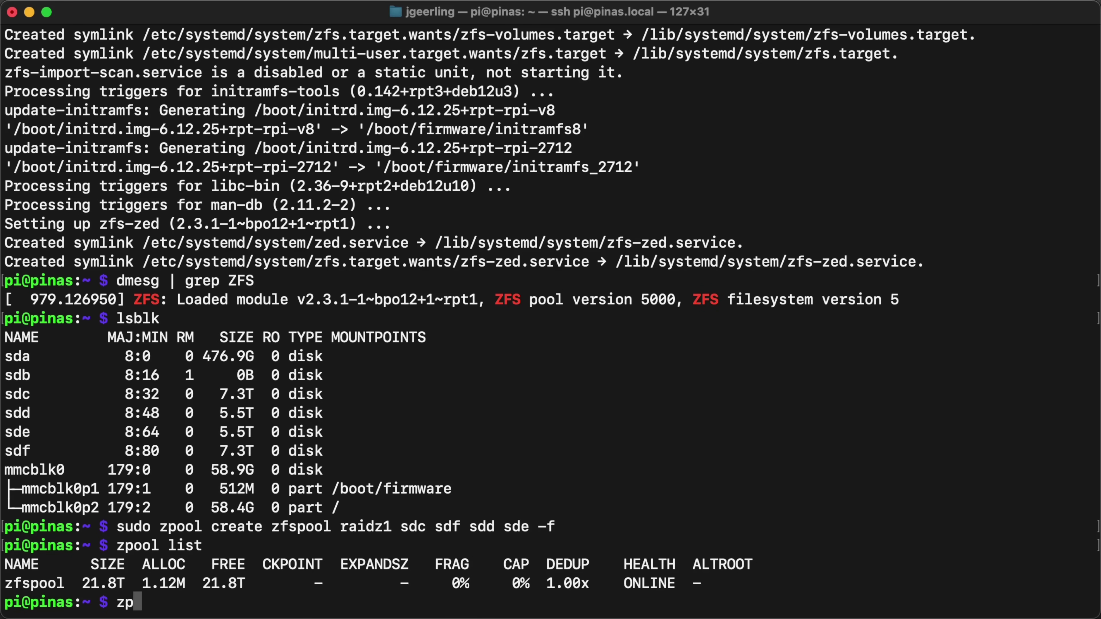
pyautogui.write('zpool status')
pyautogui.press('Return')
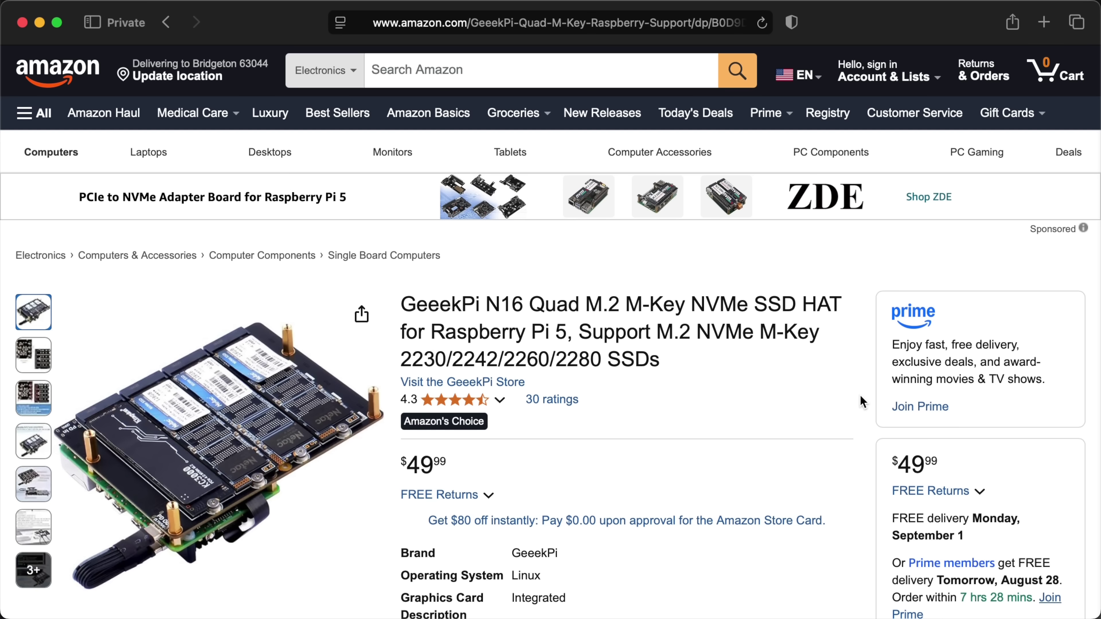
# Scroll the GeeekPi N16 listing down to its $49.99 price, stock and About this item section.
pyautogui.scroll(-5, 862, 401)
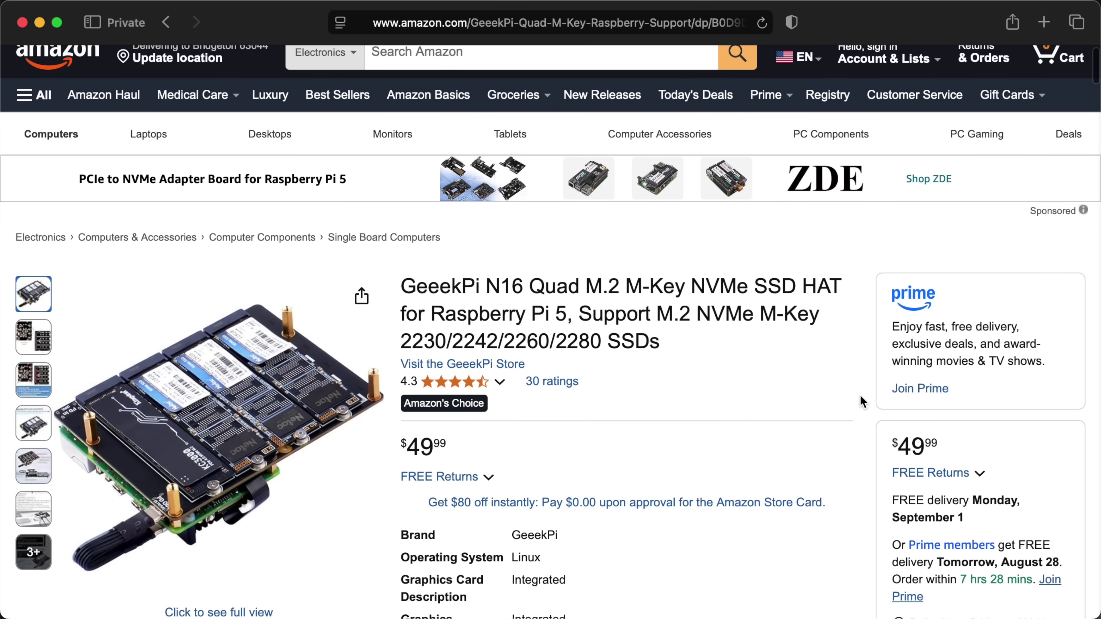
pyautogui.scroll(-1, 863, 401)
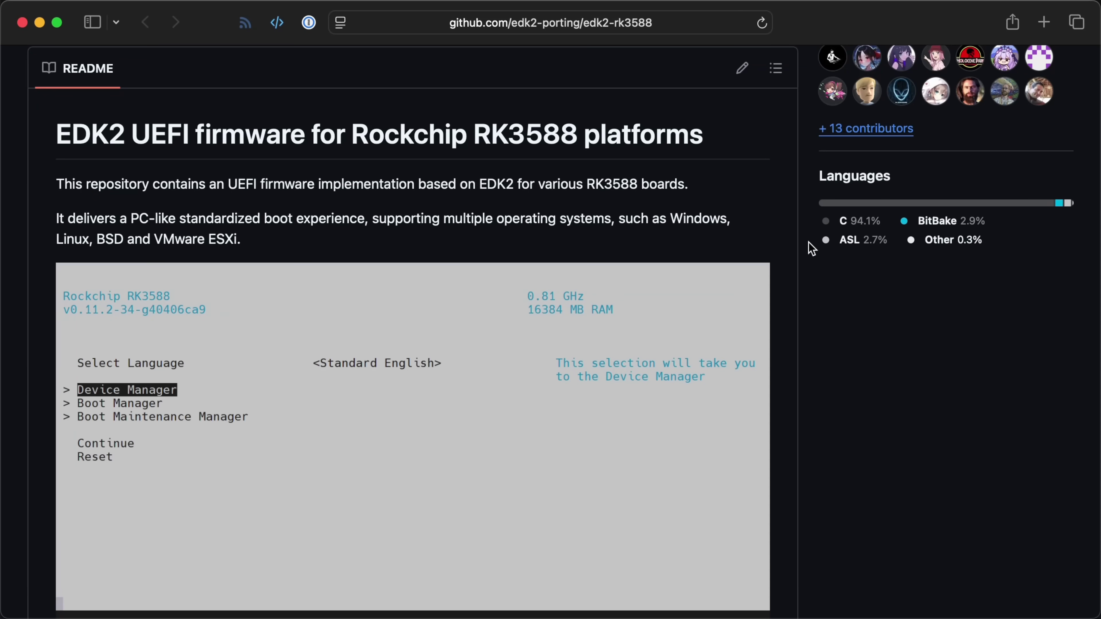
# Scroll the edk2-rk3588 README past the Platinum and Bronze board lists toward Supported OSes.
pyautogui.scroll(-20, 812, 249)
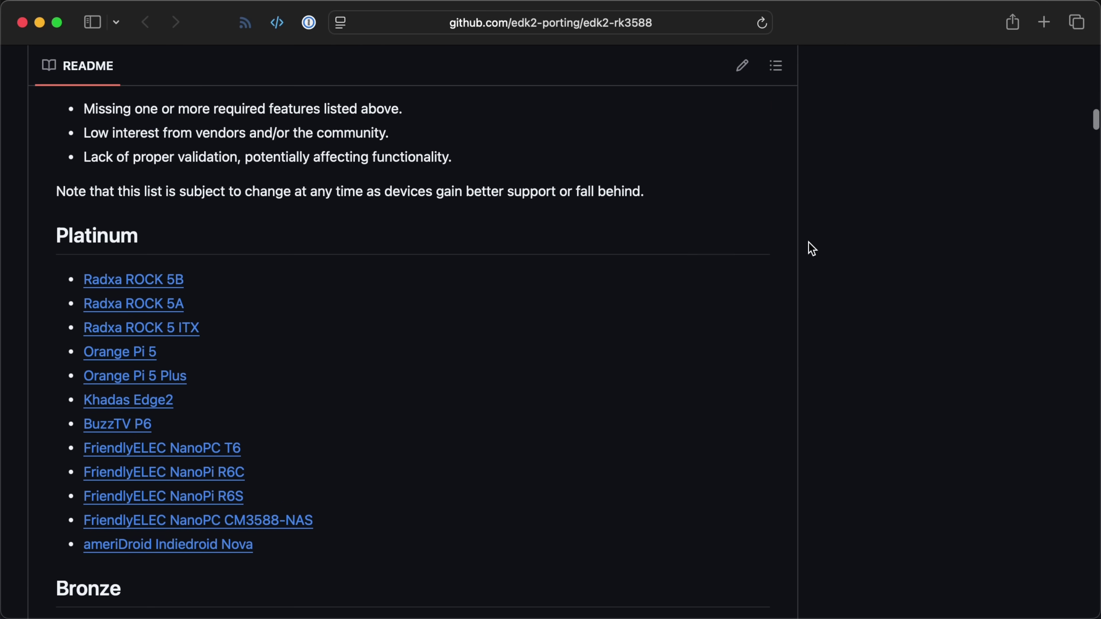
pyautogui.scroll(-10, 812, 248)
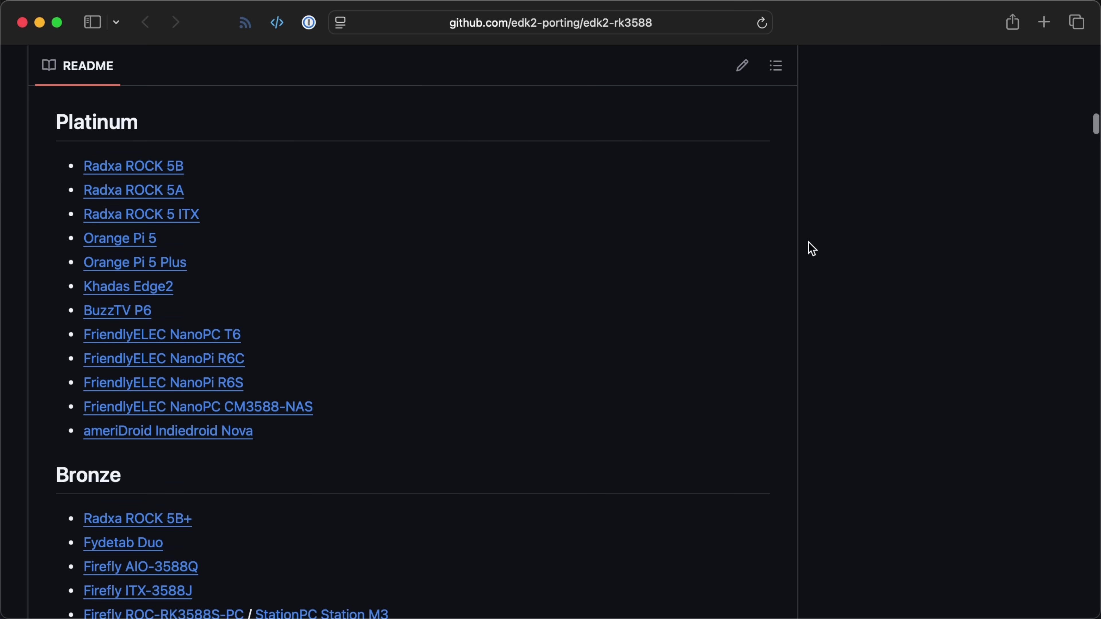
pyautogui.scroll(-5, 811, 248)
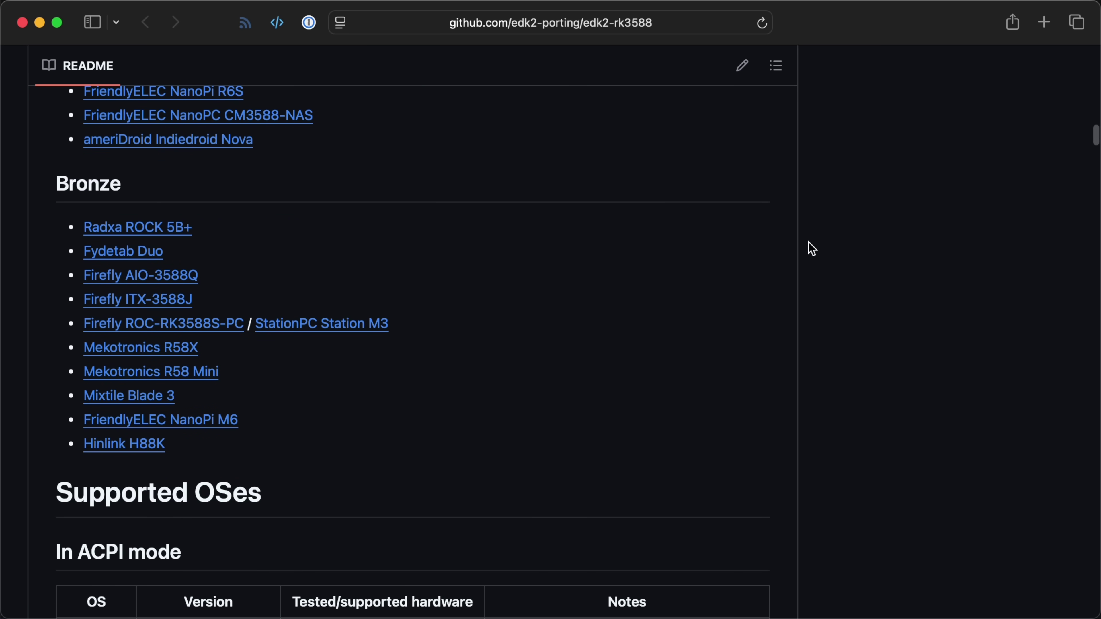